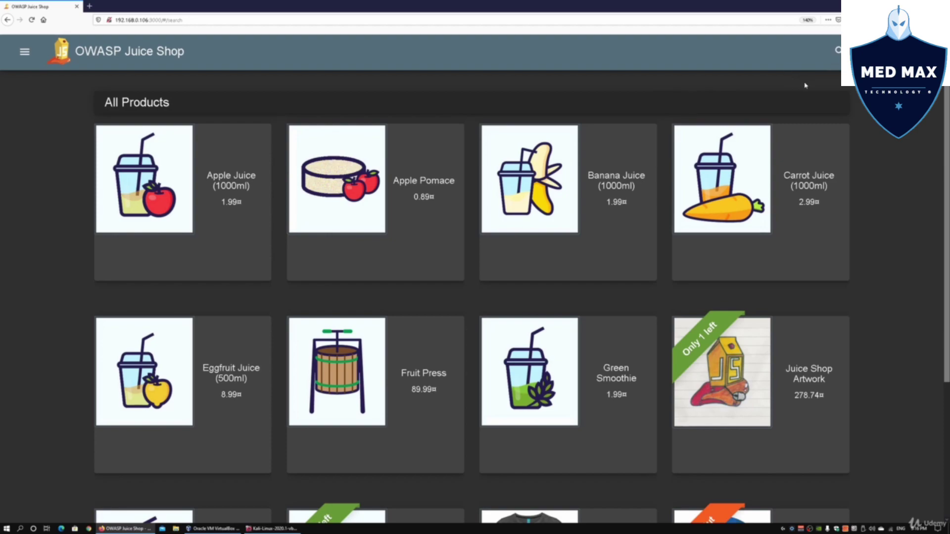
scroll(787, 78, "up", 1)
Step: Open the Juice Shop login page from the account icon in the top bar
left_click(850, 92)
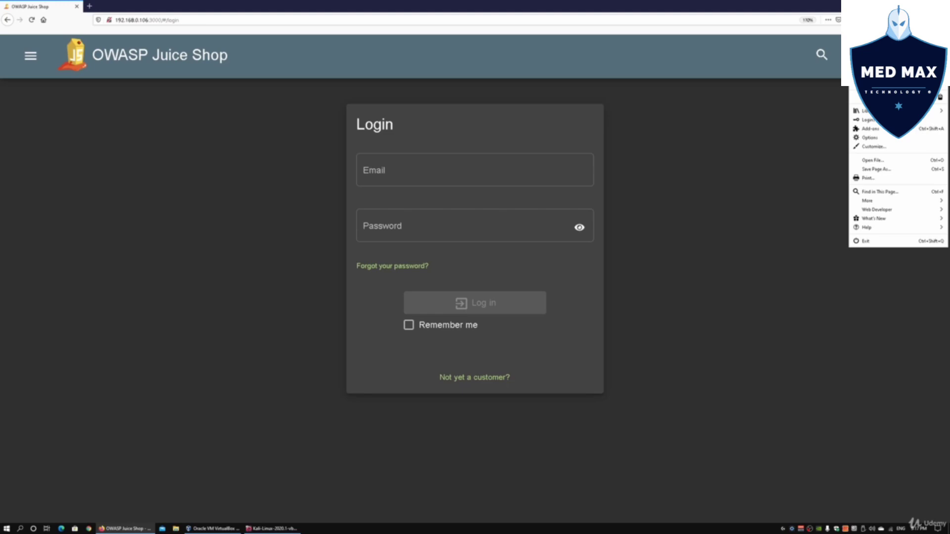
Step: Open Firefox's Network monitor and enlarge the developer tools text
left_click(882, 211)
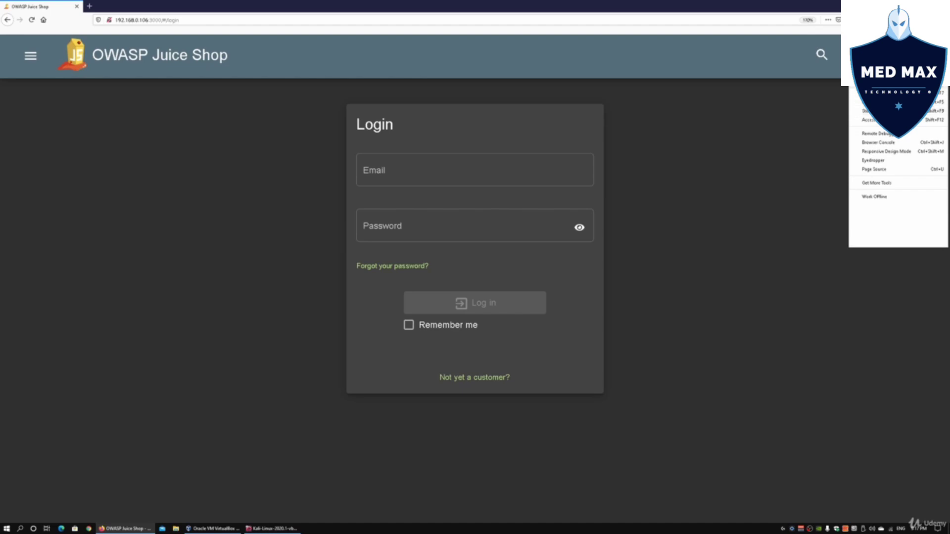
left_click(876, 112)
key("ctrl+plus")
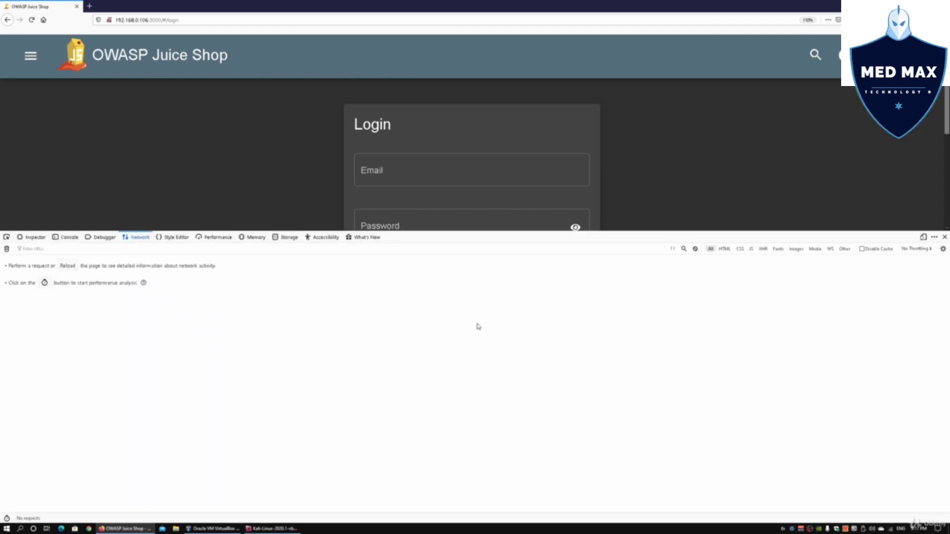
key("ctrl+plus")
key("ctrl+plus")
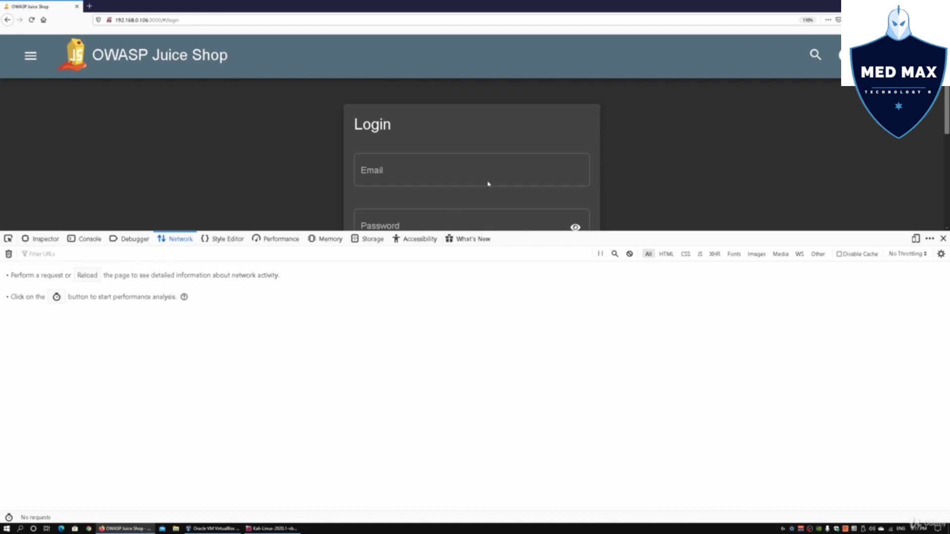
scroll(491, 186, "down", 3)
scroll(490, 186, "down", 2)
Step: Go to the new-customer registration page and focus the password and email fields
left_click(490, 215)
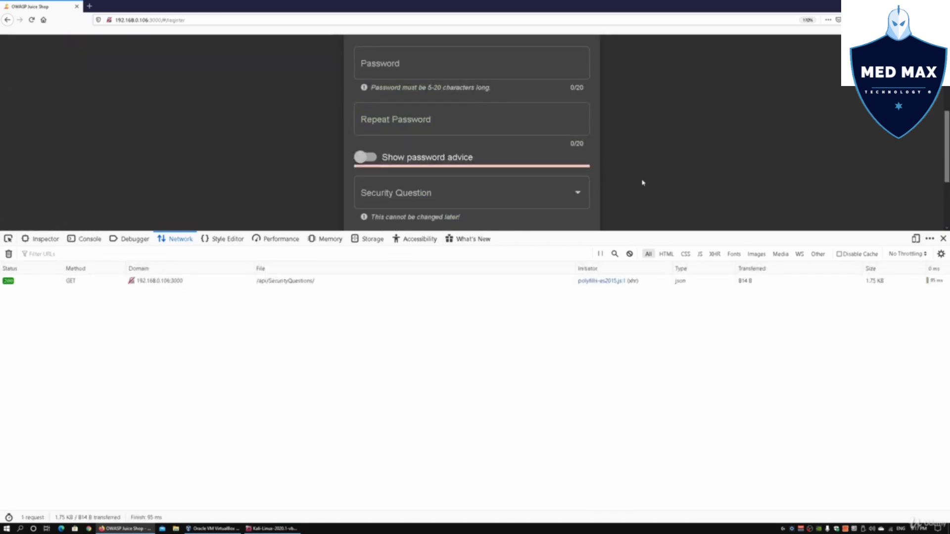
scroll(626, 157, "up", 2)
left_click(471, 112)
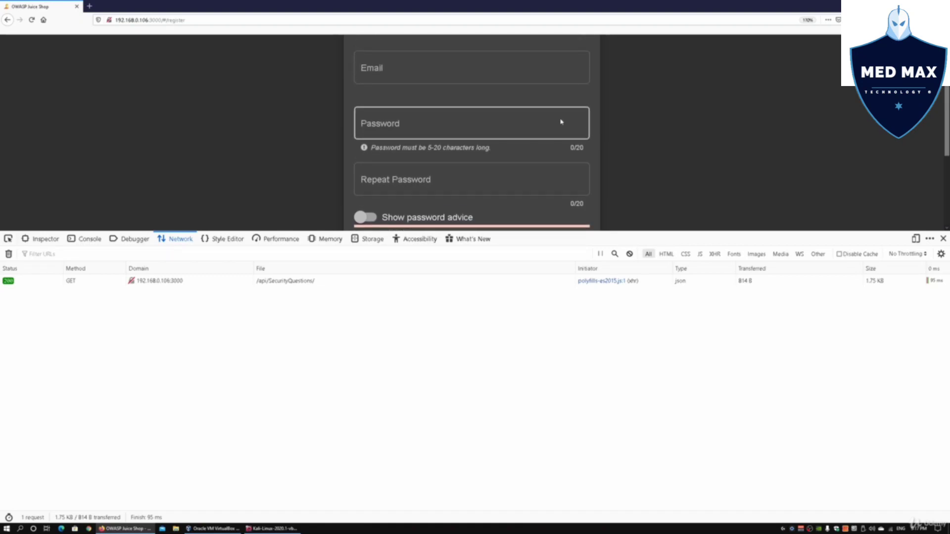
scroll(520, 148, "up", 3)
left_click(481, 173)
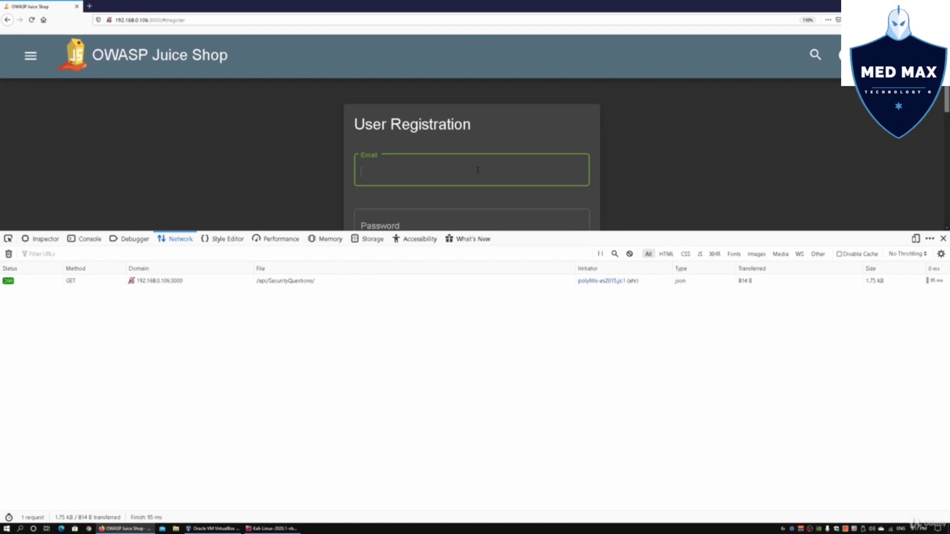
scroll(392, 305, "up", 3)
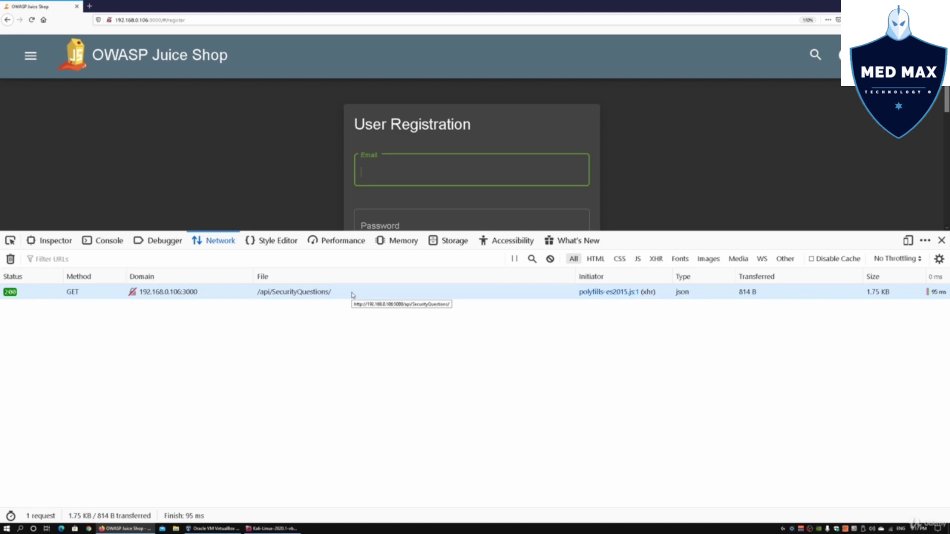
Step: Enter the email, password and repeated password, zooming the page in
left_click(441, 180)
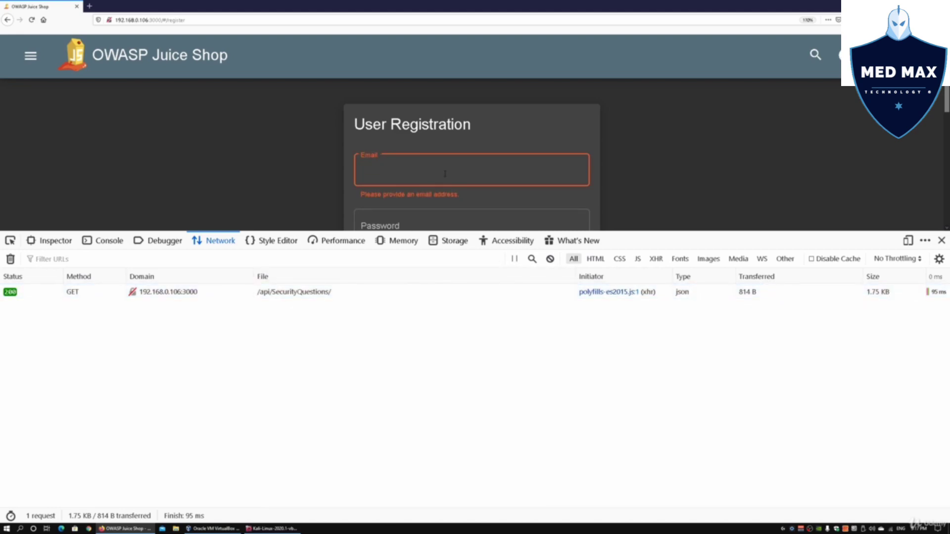
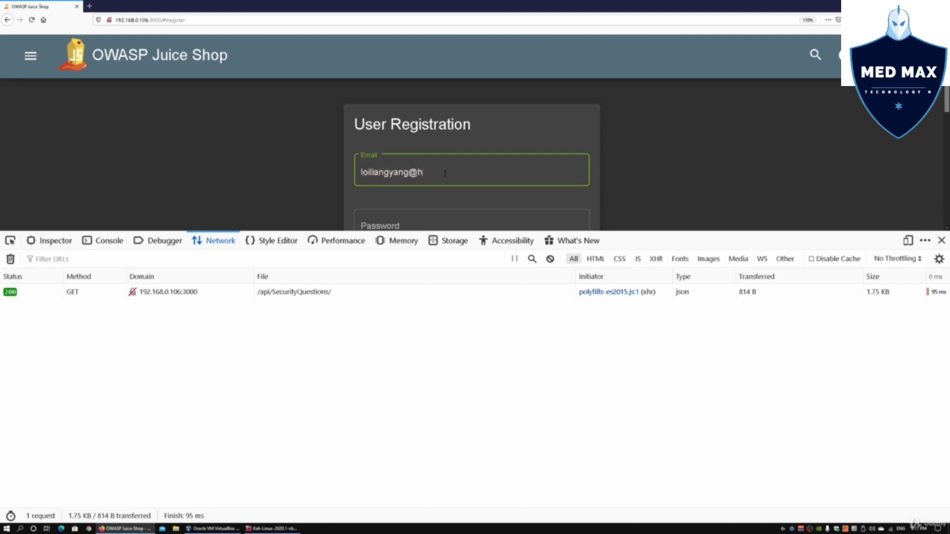
key("ctrl+plus")
scroll(501, 149, "down", 3)
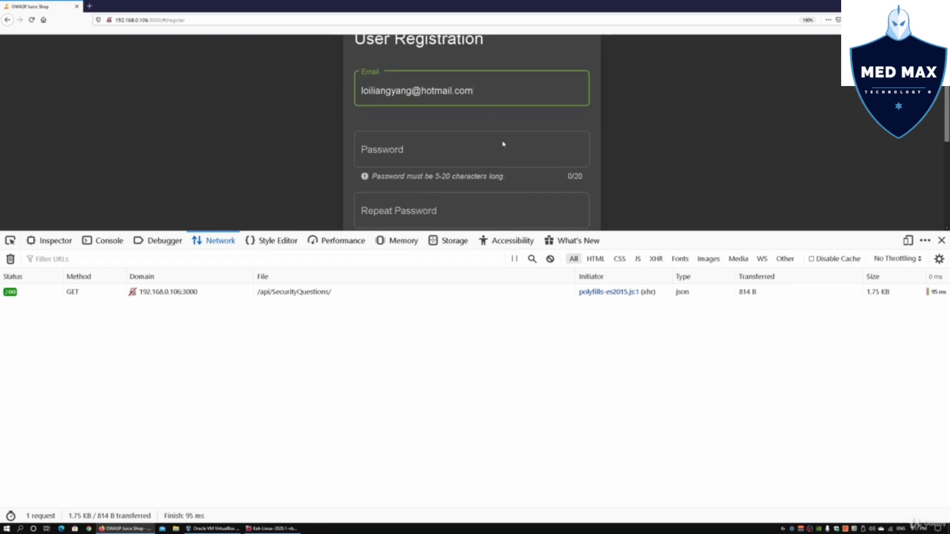
left_click(447, 109)
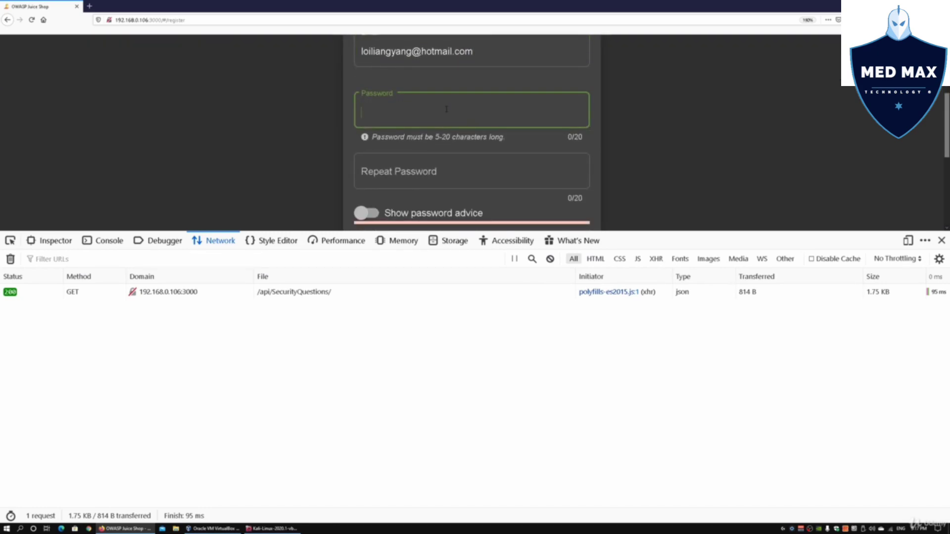
type("passwor")
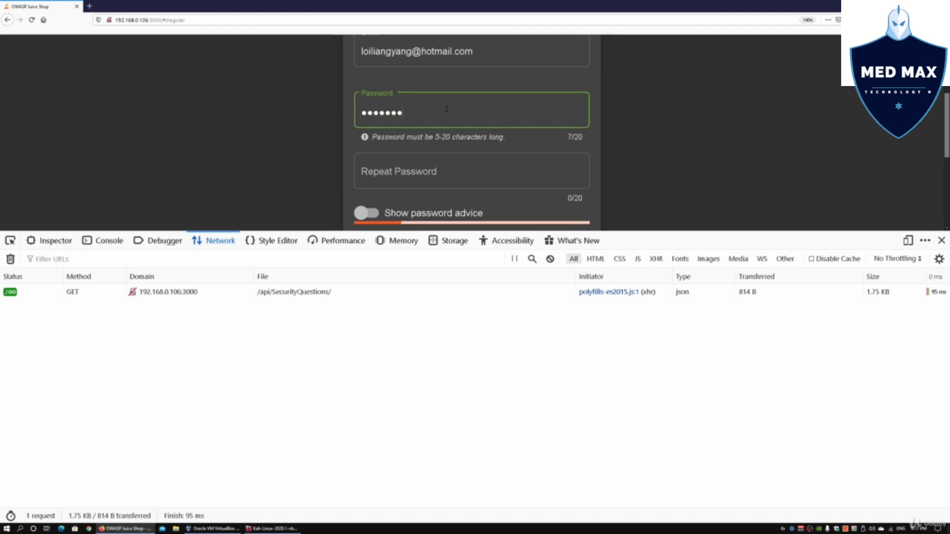
type("d")
left_click(453, 172)
type("p")
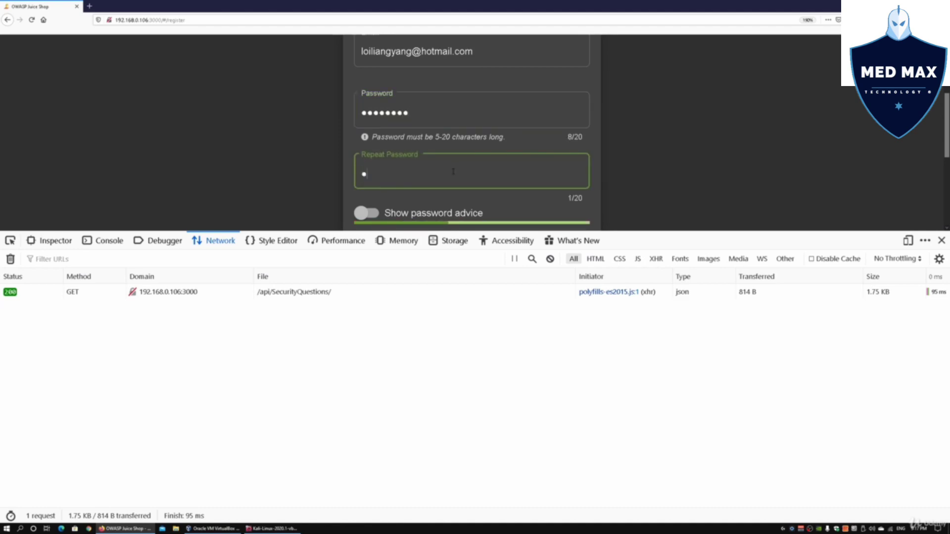
type("assword")
scroll(486, 145, "down", 3)
Step: Choose 'Mother's maiden name?' as security question, give an answer and register
left_click(464, 125)
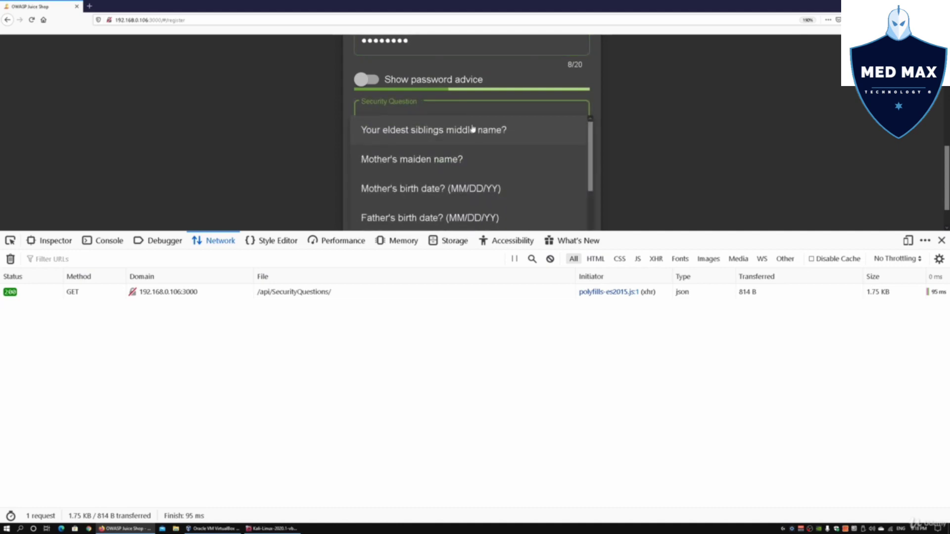
left_click(487, 160)
left_click(473, 182)
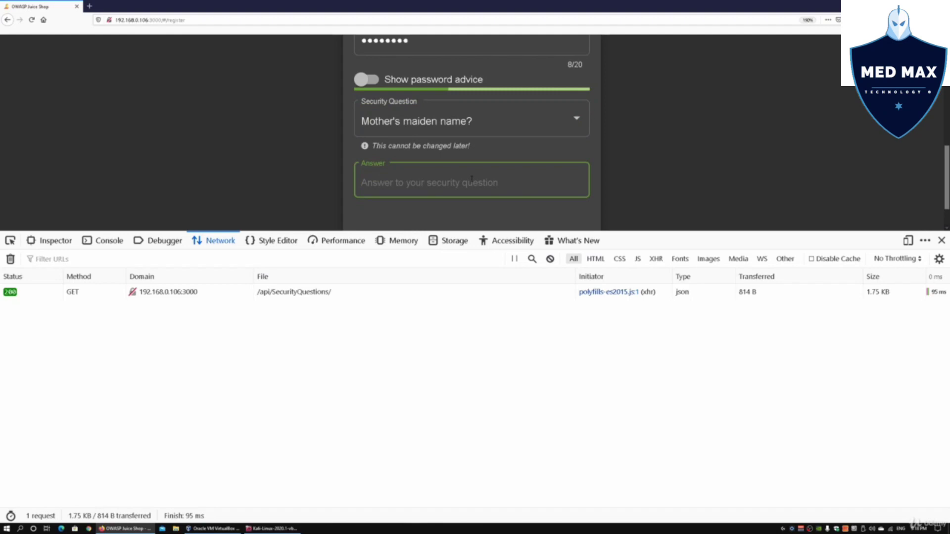
type("loi")
scroll(500, 130, "down", 1)
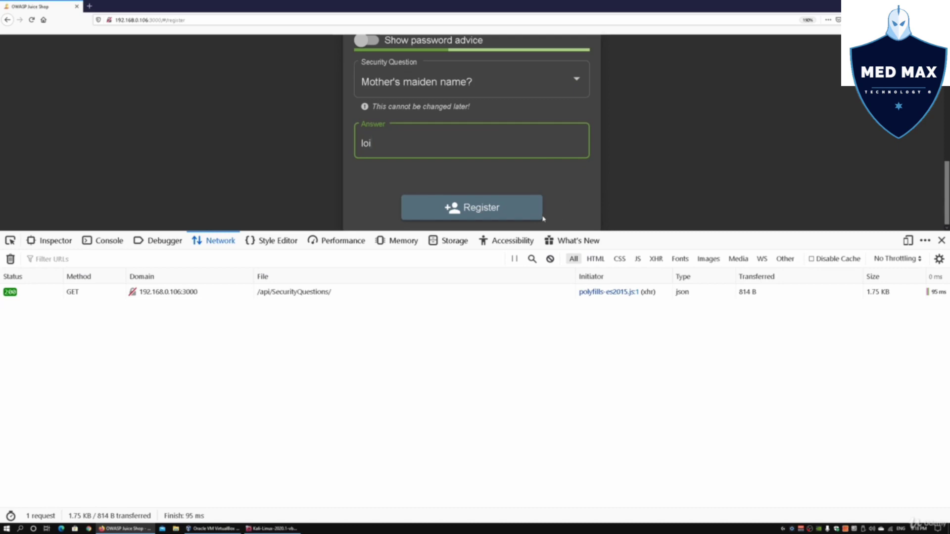
left_click(502, 213)
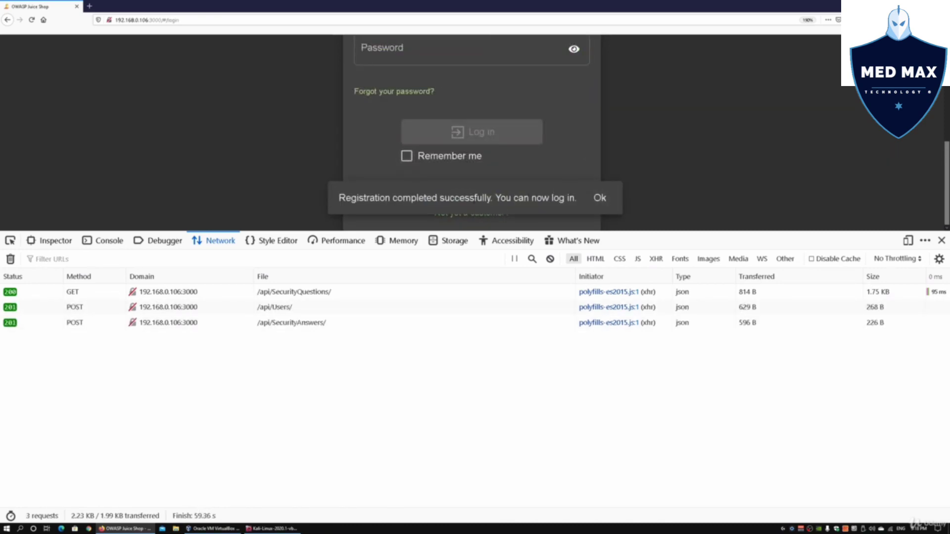
Step: Select the registration success message text, then dismiss the message
triple_click(501, 199)
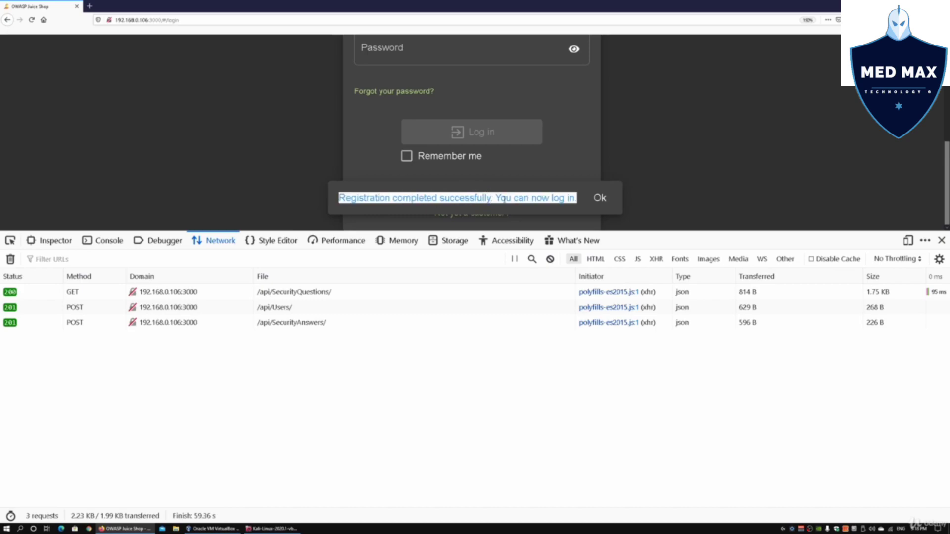
left_click(599, 198)
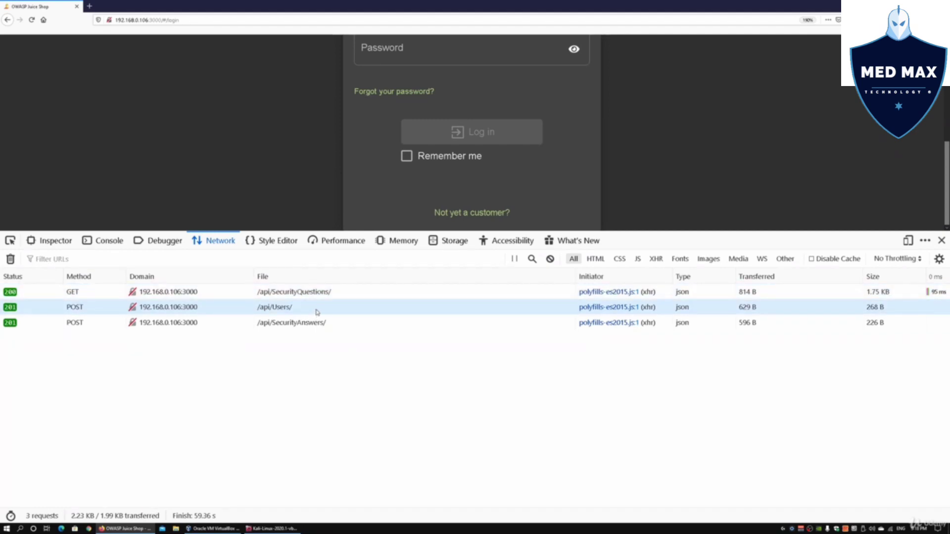
Step: Inspect the /api/Users/ POST request body and response, highlighting new user id 18
left_click(354, 306)
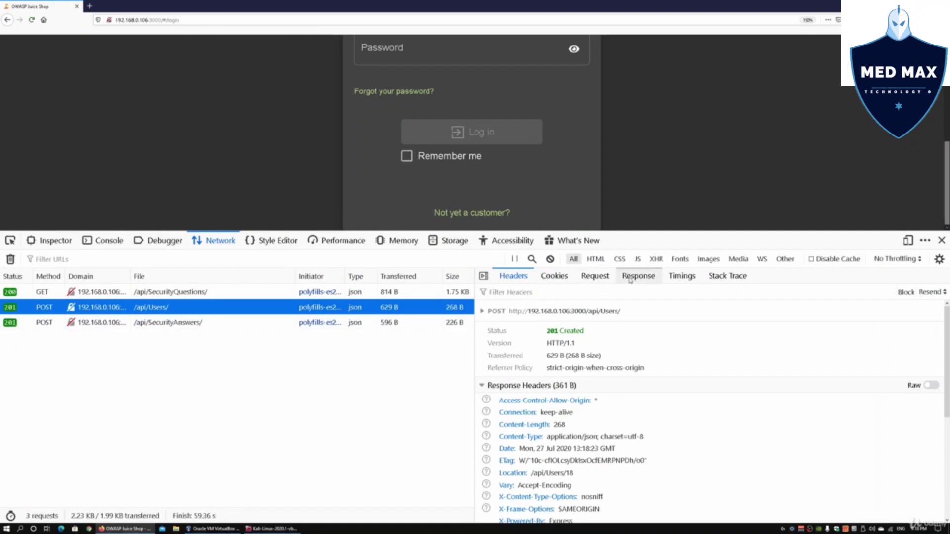
left_click(596, 277)
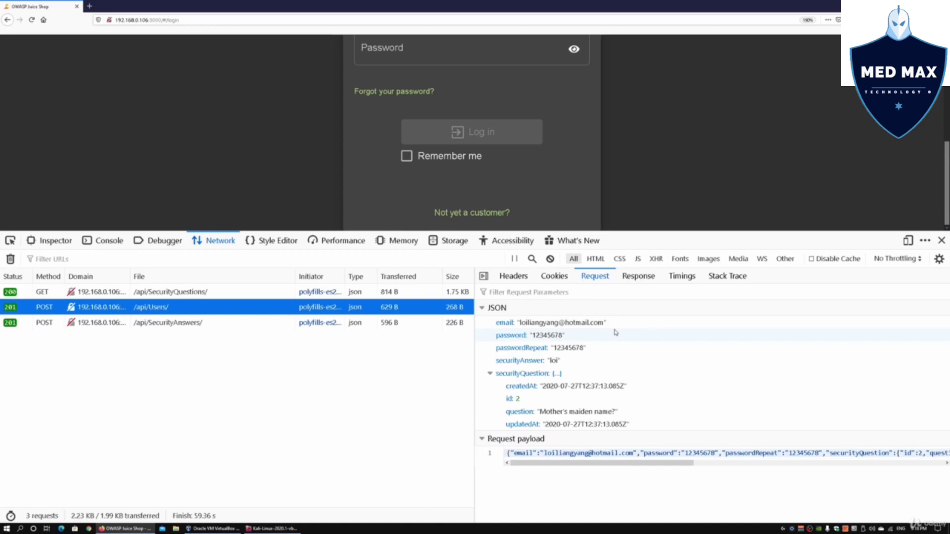
left_click(638, 276)
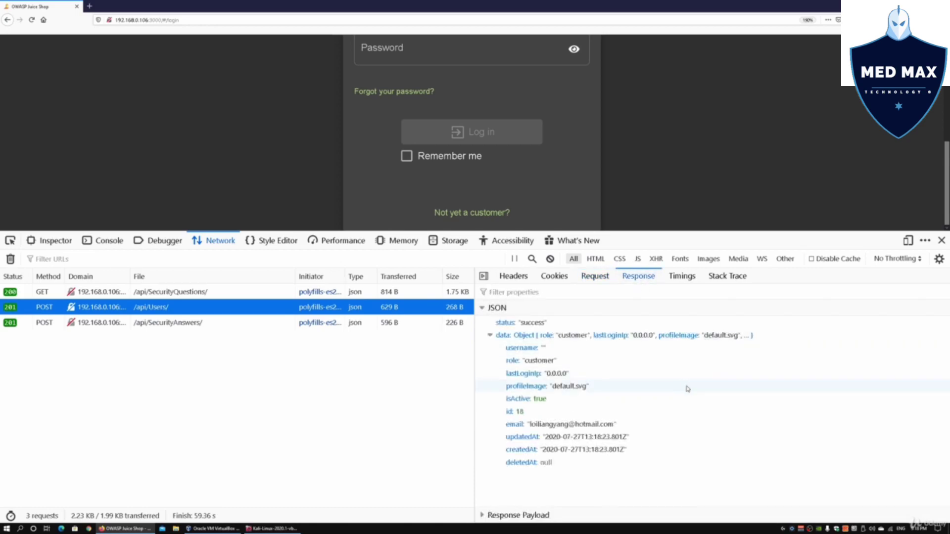
left_click(562, 415)
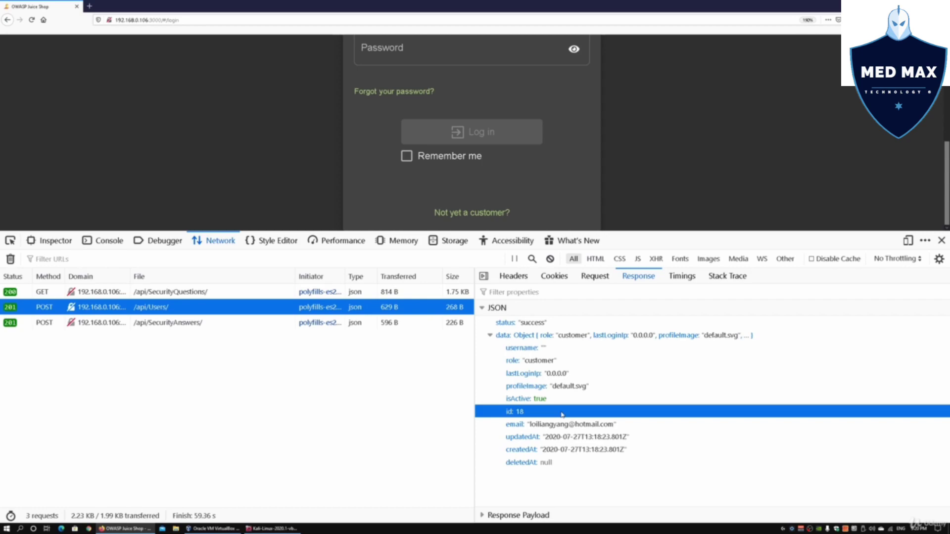
scroll(676, 155, "up", 3)
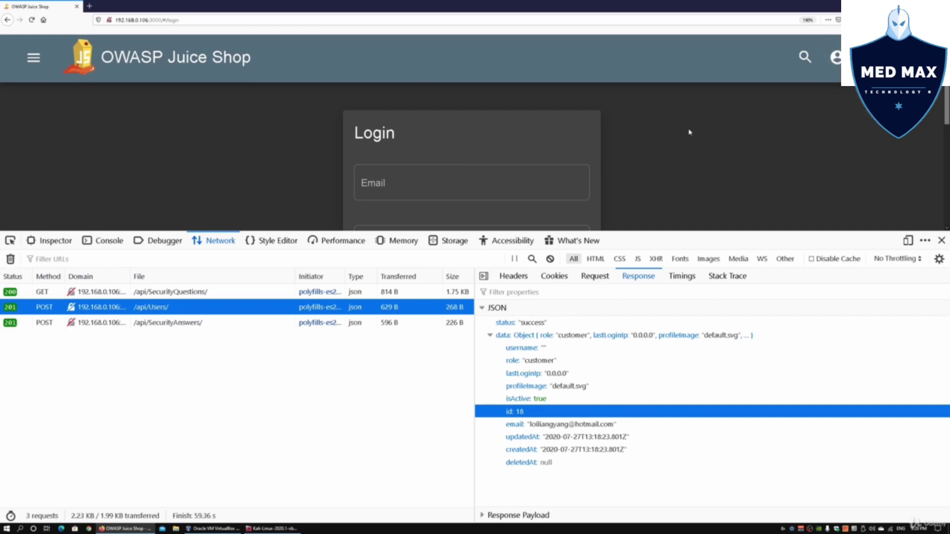
scroll(516, 150, "down", 3)
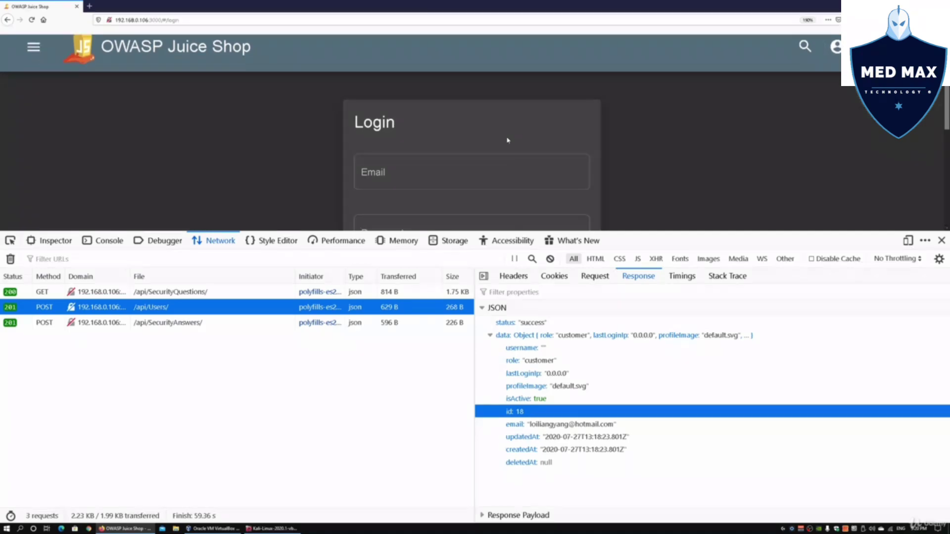
Step: Log in as the newly registered customer with Remember me ticked
left_click(485, 115)
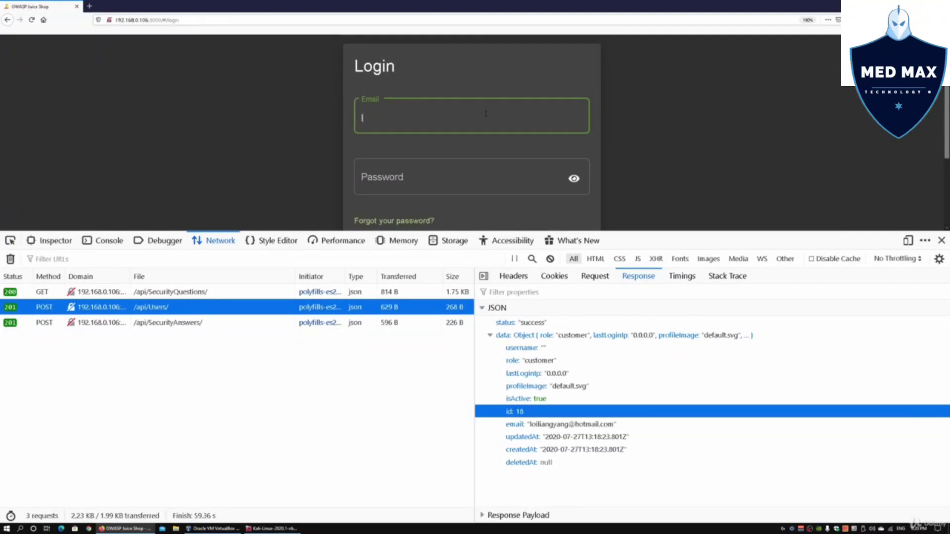
key("Tab")
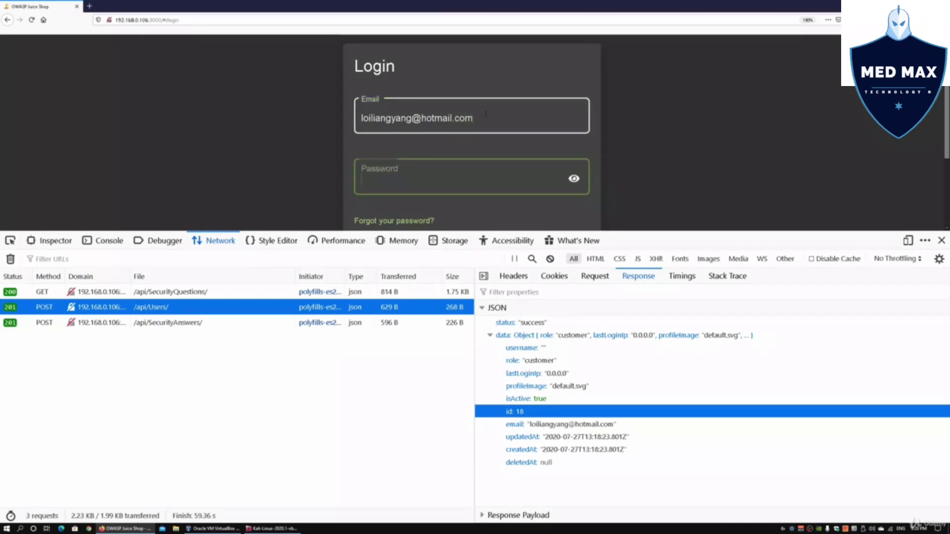
type("12345")
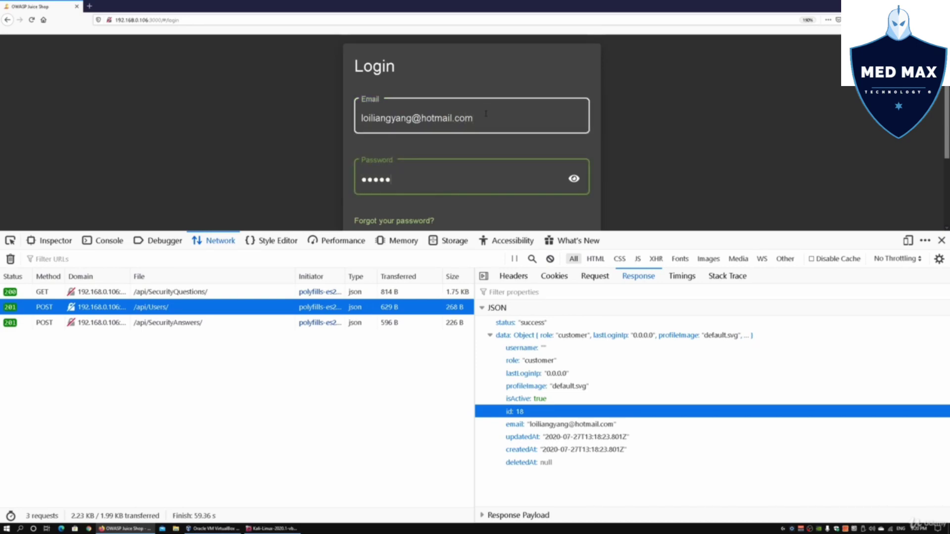
type("678")
scroll(490, 115, "down", 2)
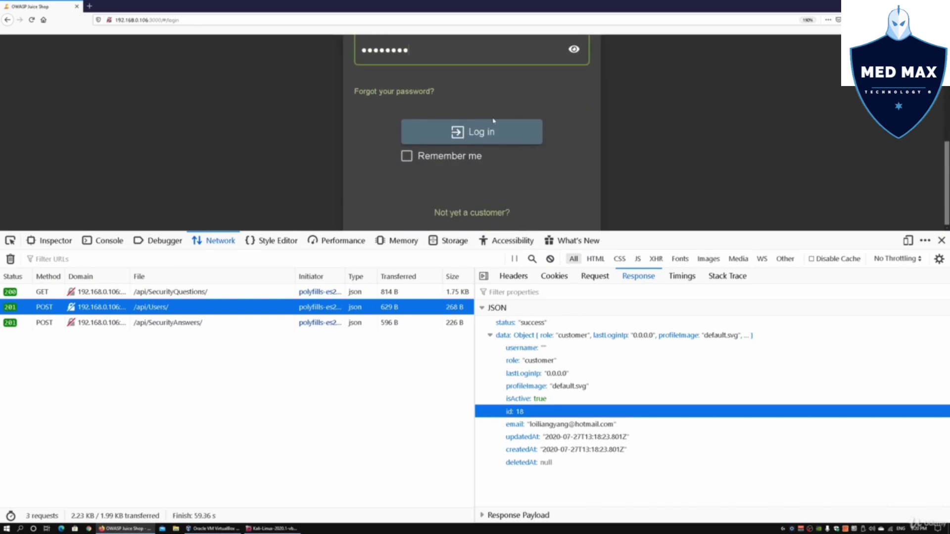
left_click(407, 157)
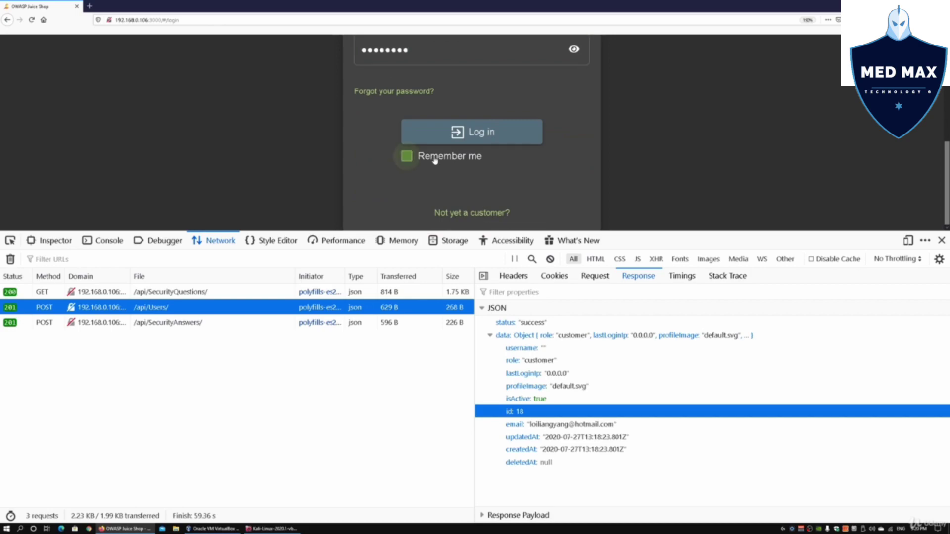
left_click(478, 133)
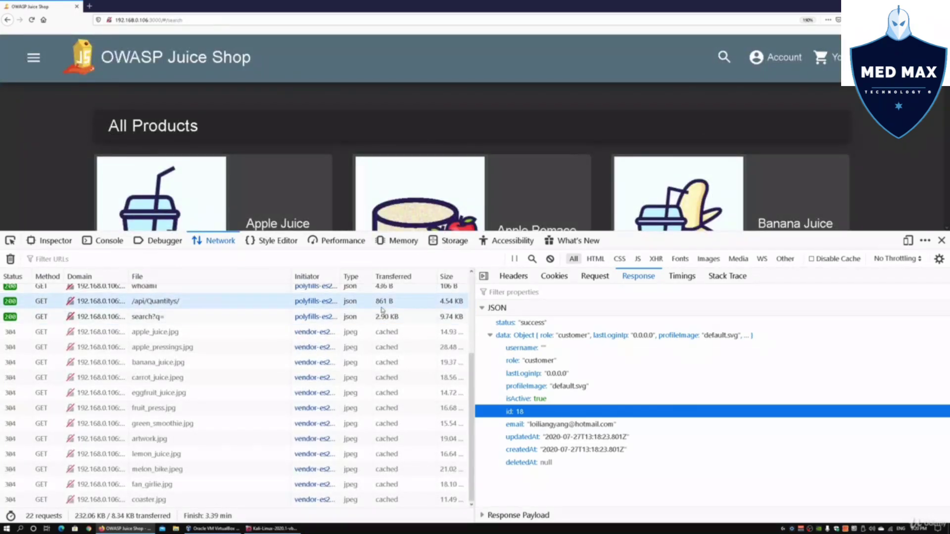
scroll(381, 312, "up", 4)
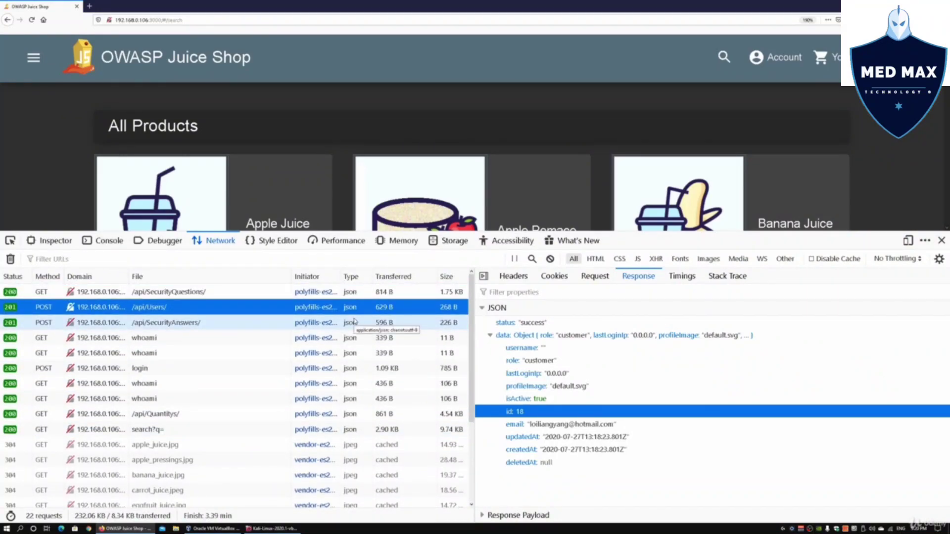
Step: Review the whoami, login token and /api/Quantitys/ stock responses in the Network panel
left_click(240, 337)
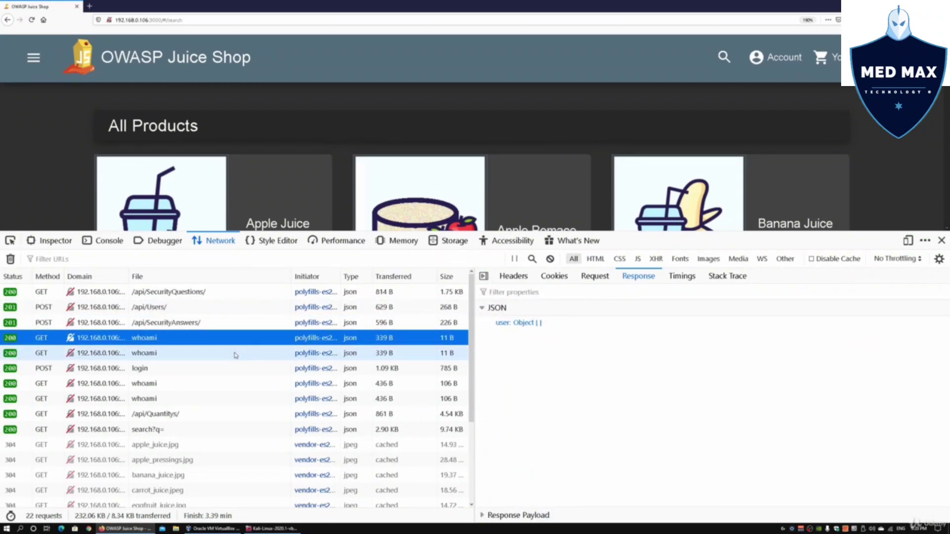
left_click(225, 368)
scroll(634, 380, "down", 1)
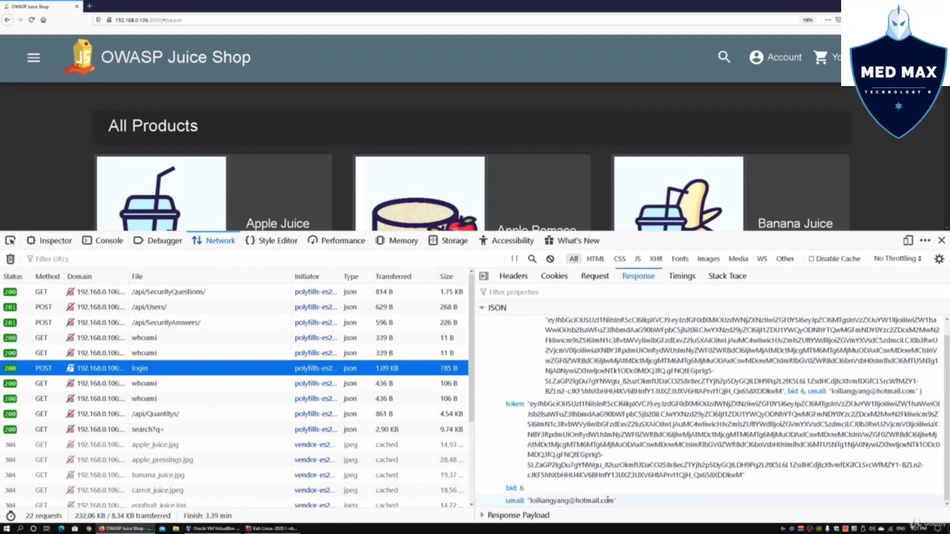
left_click(230, 384)
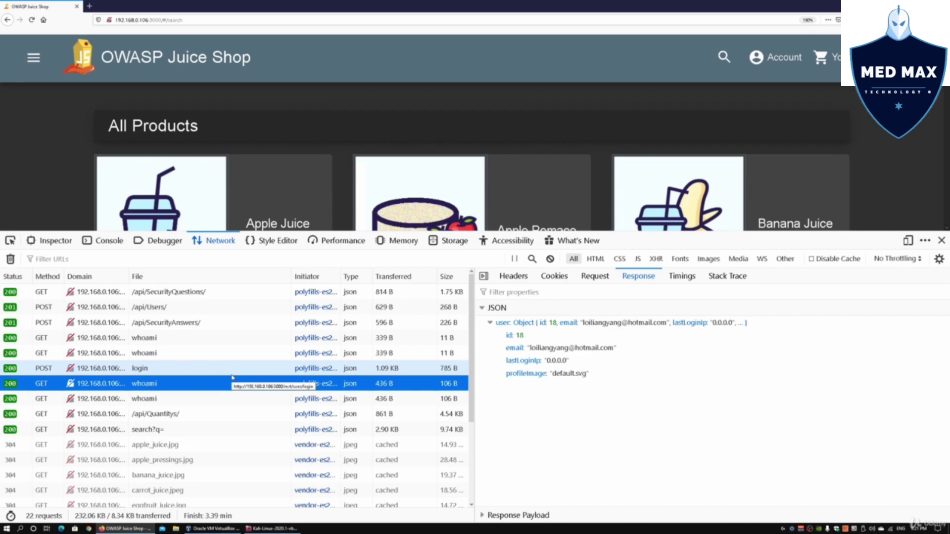
left_click(186, 416)
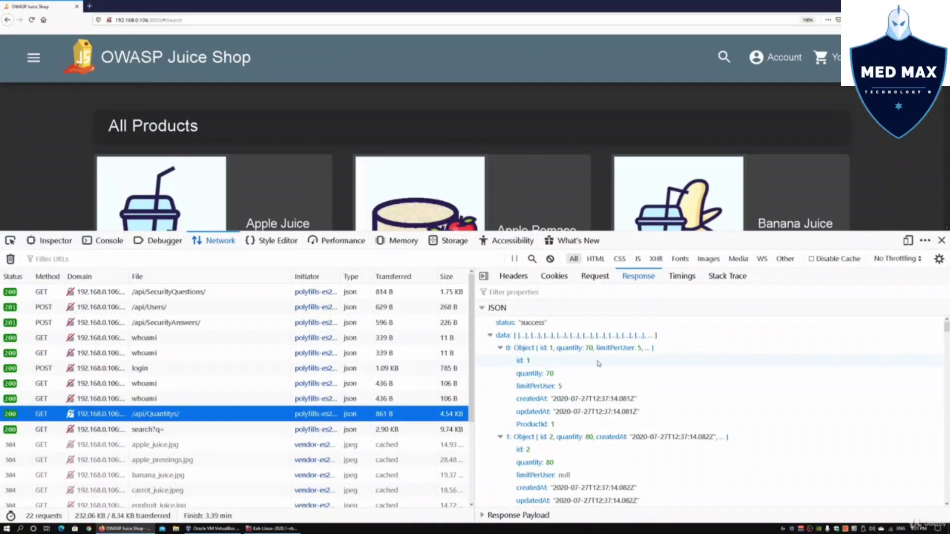
scroll(600, 362, "down", 3)
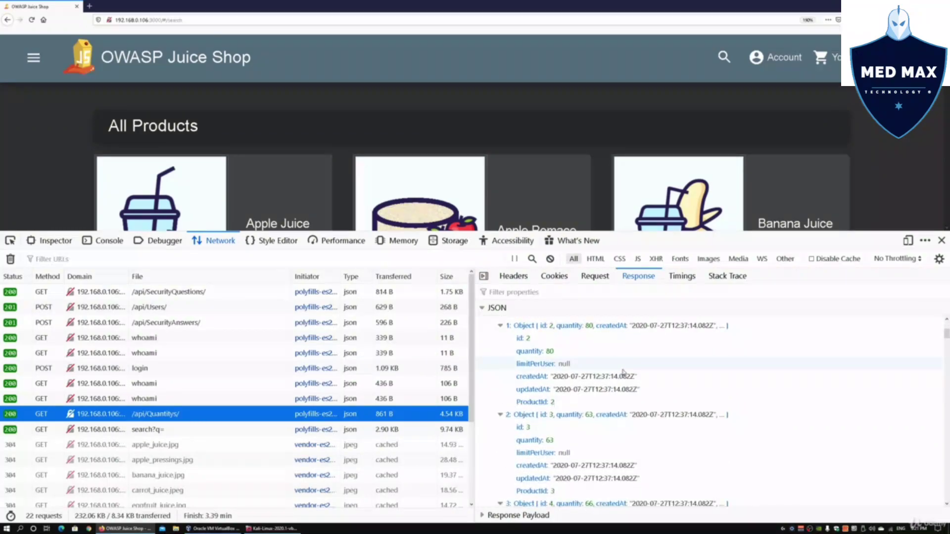
scroll(676, 365, "down", 3)
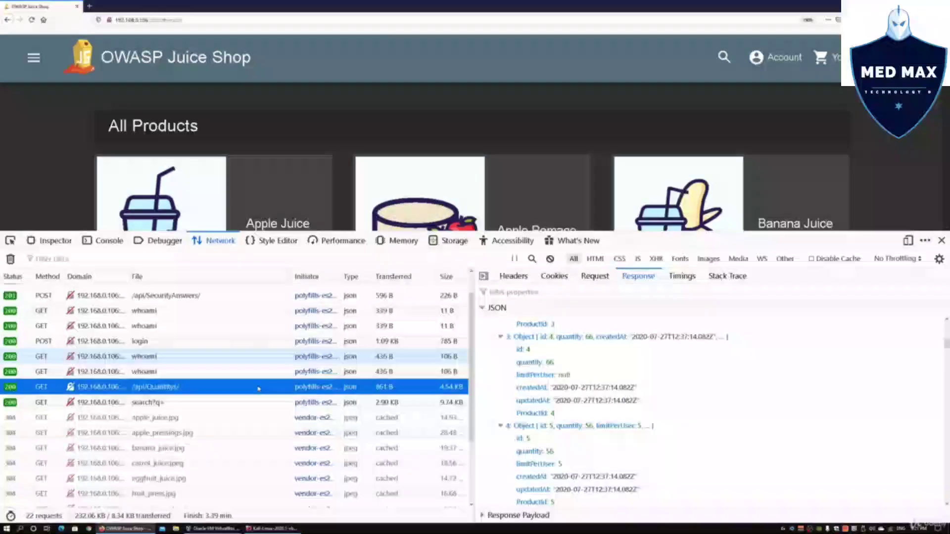
scroll(259, 390, "down", 2)
scroll(258, 389, "down", 2)
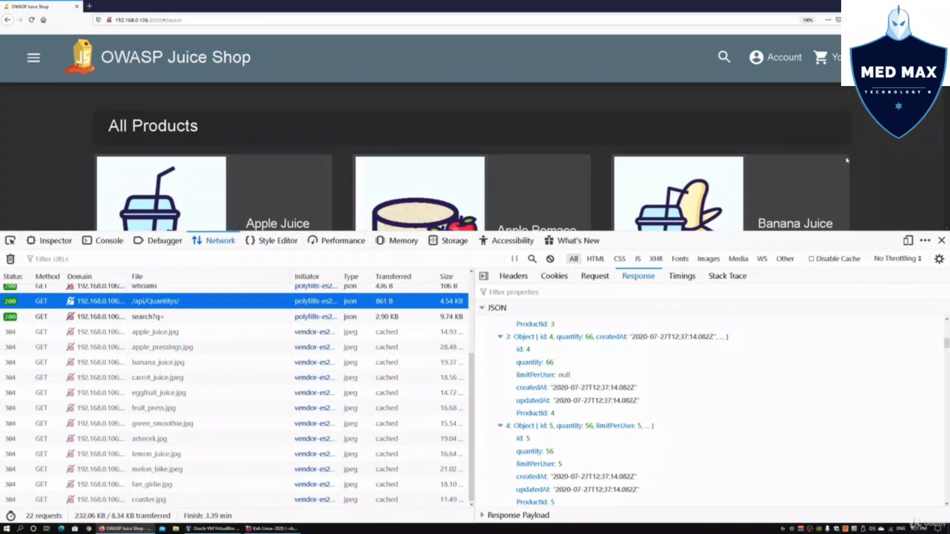
scroll(535, 151, "down", 2)
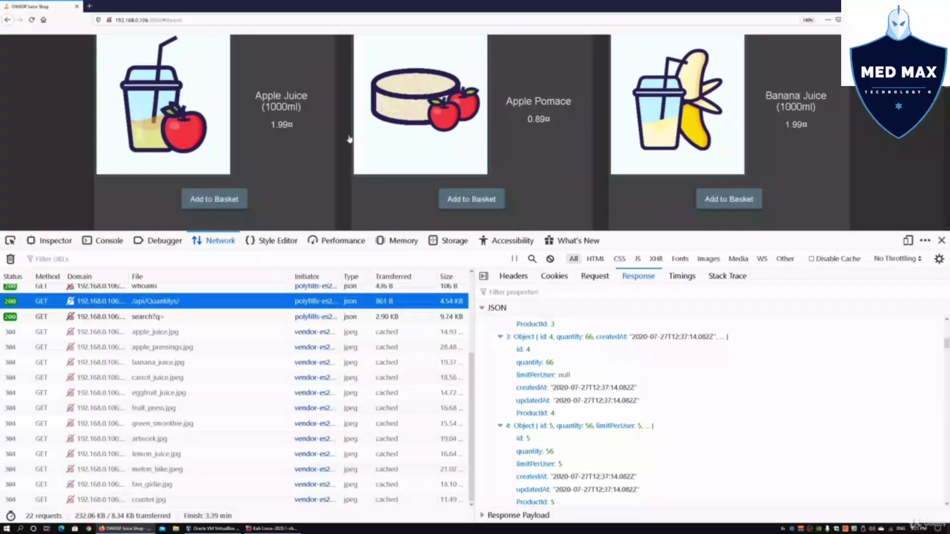
Step: Zoom the page out and add Apple Juice and Apple Pomace to the basket
key("ctrl+minus")
scroll(439, 137, "up", 1)
scroll(439, 138, "down", 1)
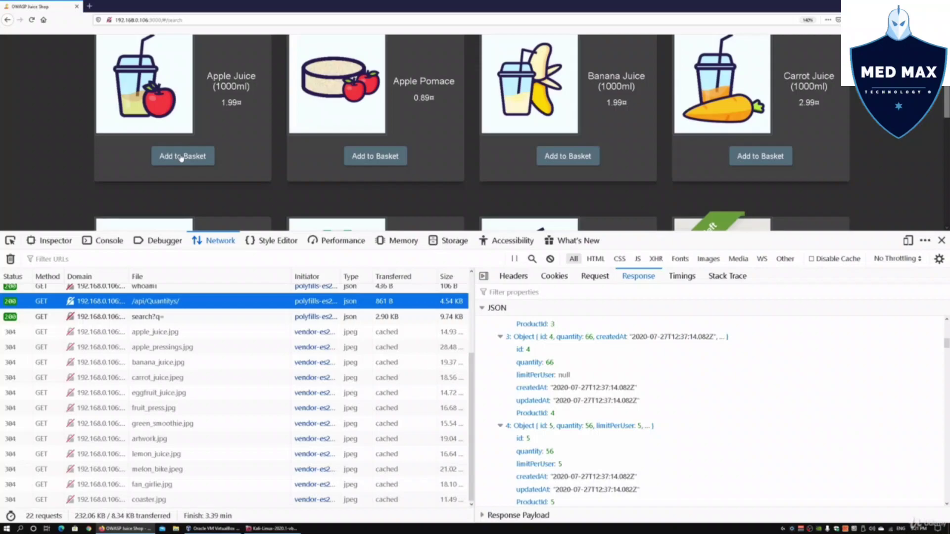
left_click(180, 156)
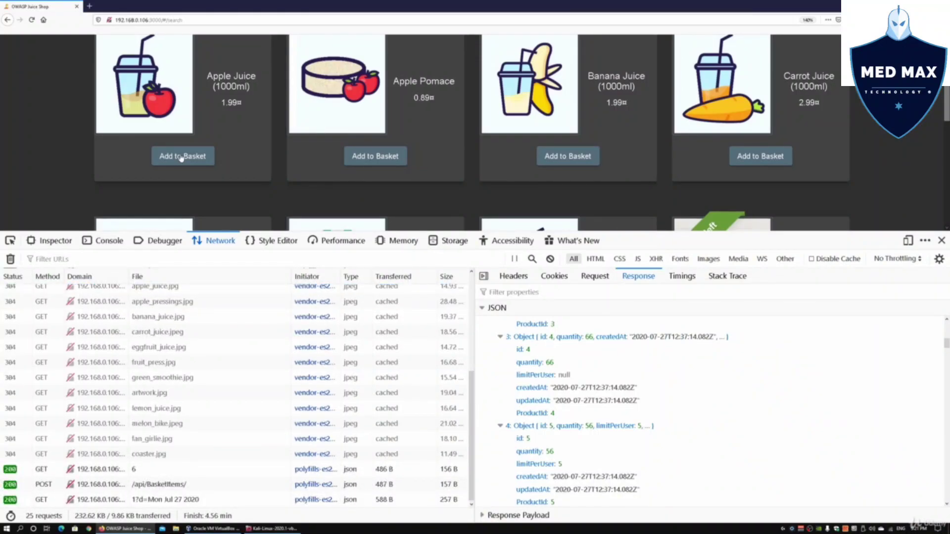
left_click(268, 470)
left_click(375, 156)
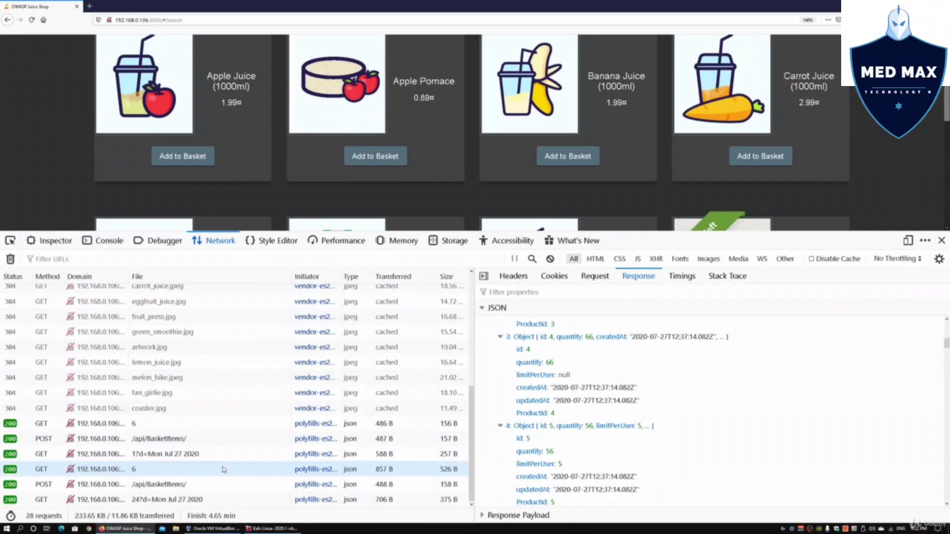
Step: Inspect the basket 6 request's parameters and response, pointing out basket id 6
left_click(223, 424)
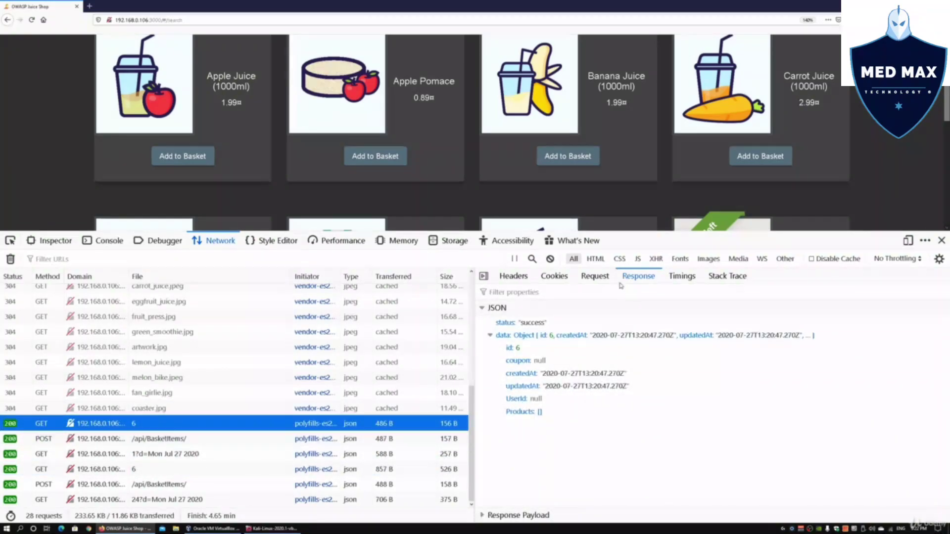
left_click(594, 275)
left_click(638, 276)
left_click(631, 349)
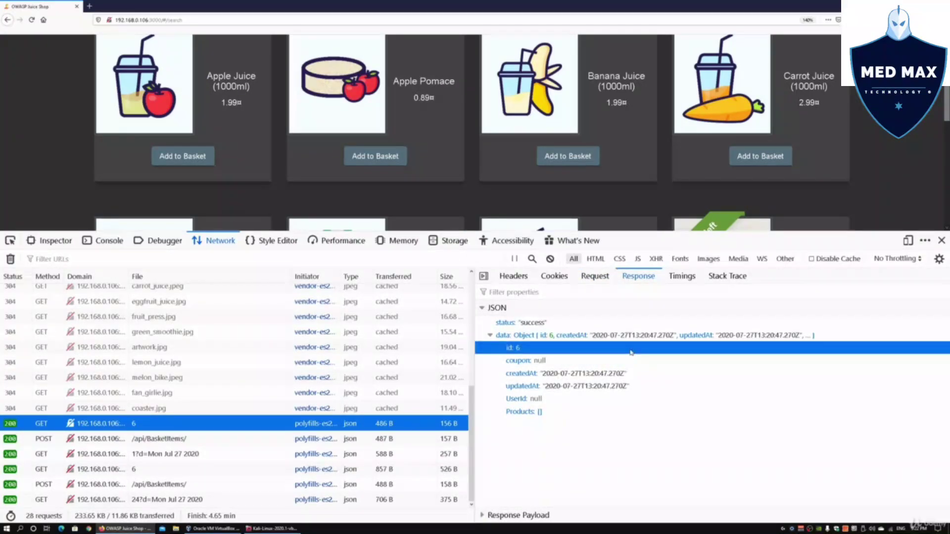
left_click(627, 373)
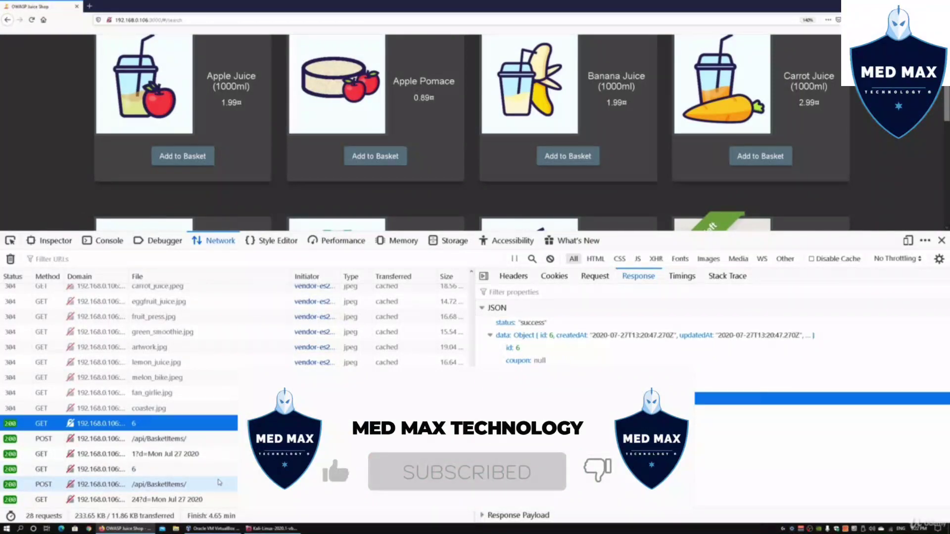
Step: Check the first basket item's response: id 10, ProductId 1 and its quantity
left_click(222, 439)
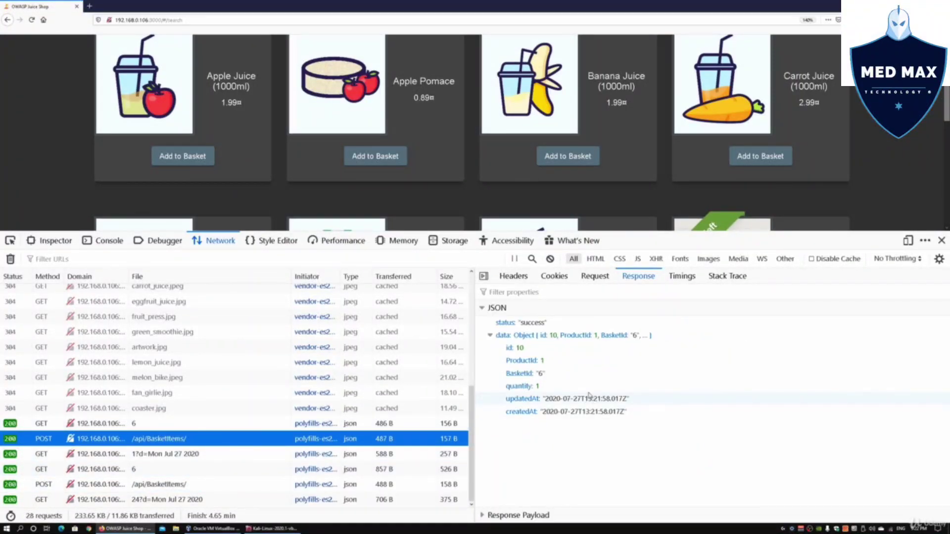
left_click(551, 349)
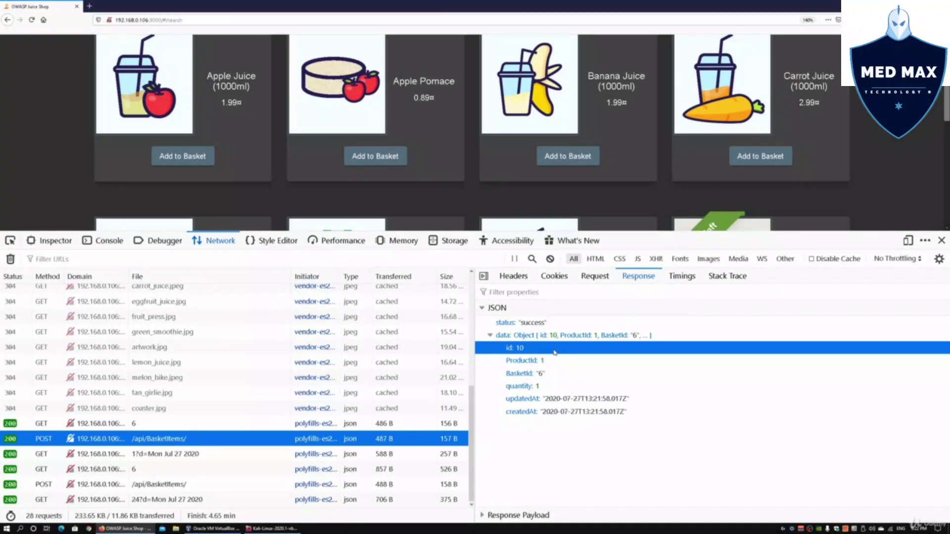
left_click(560, 362)
left_click(564, 373)
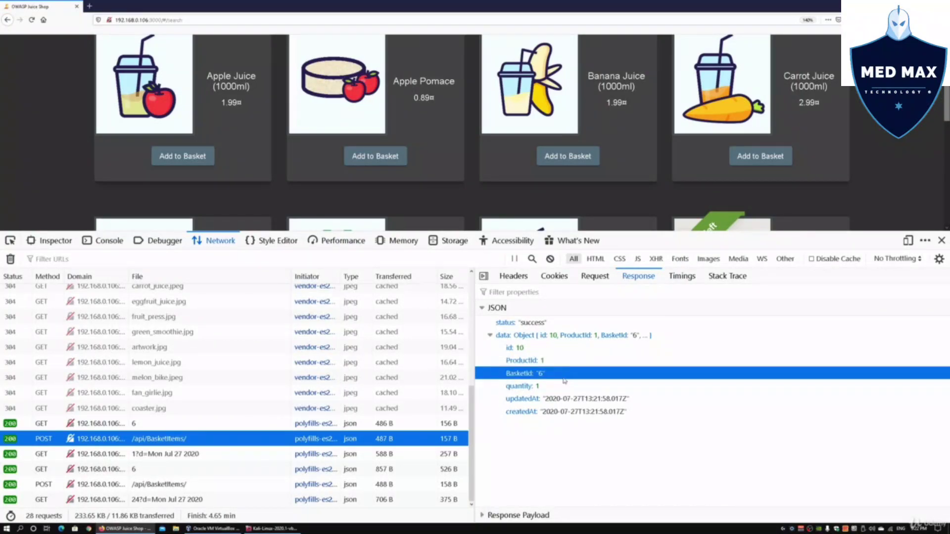
Step: Check the second item's response: id 11, ProductId 24, BasketId 6, quantity 1
left_click(251, 485)
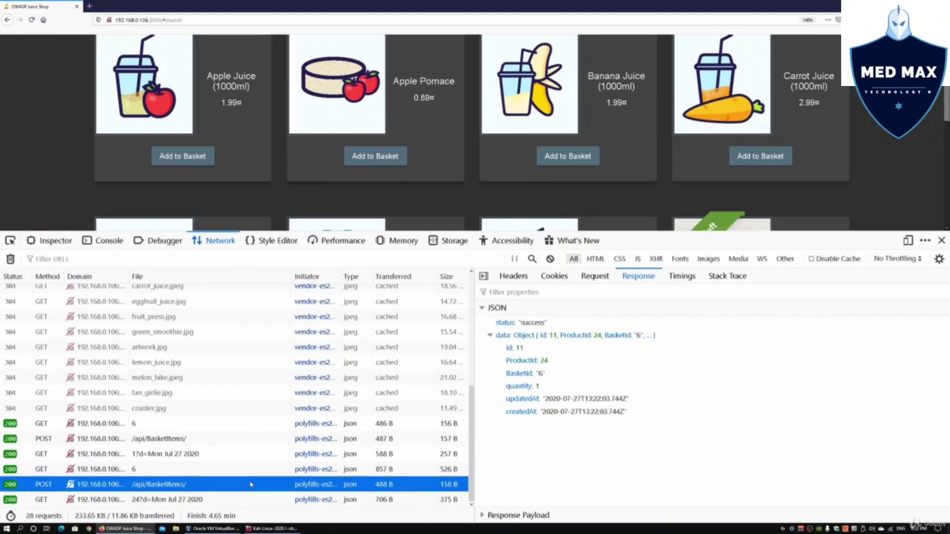
left_click(562, 348)
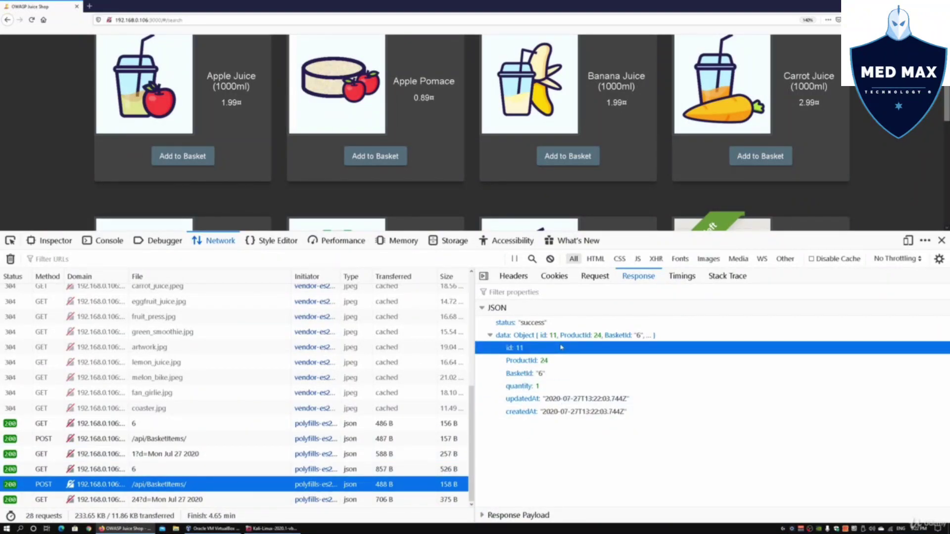
left_click(567, 362)
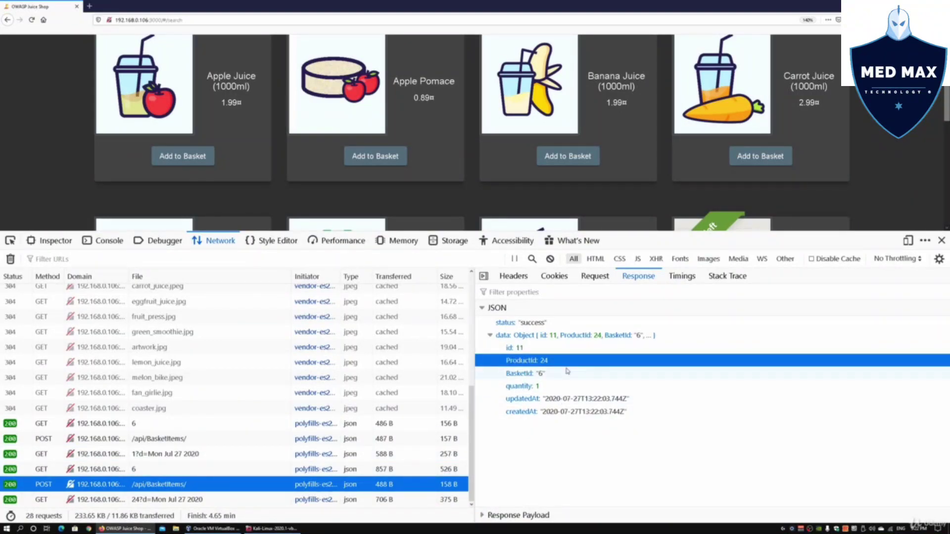
left_click(567, 373)
left_click(565, 386)
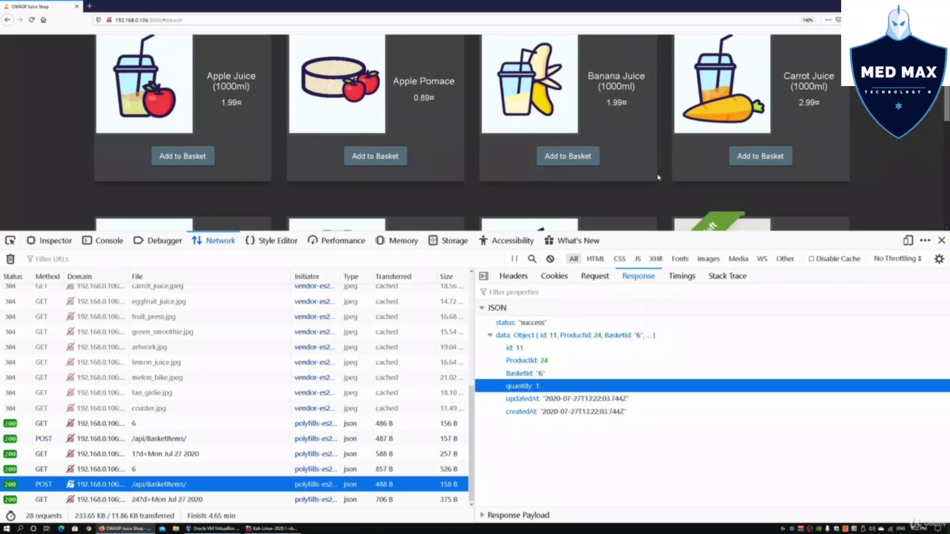
scroll(661, 179, "up", 3)
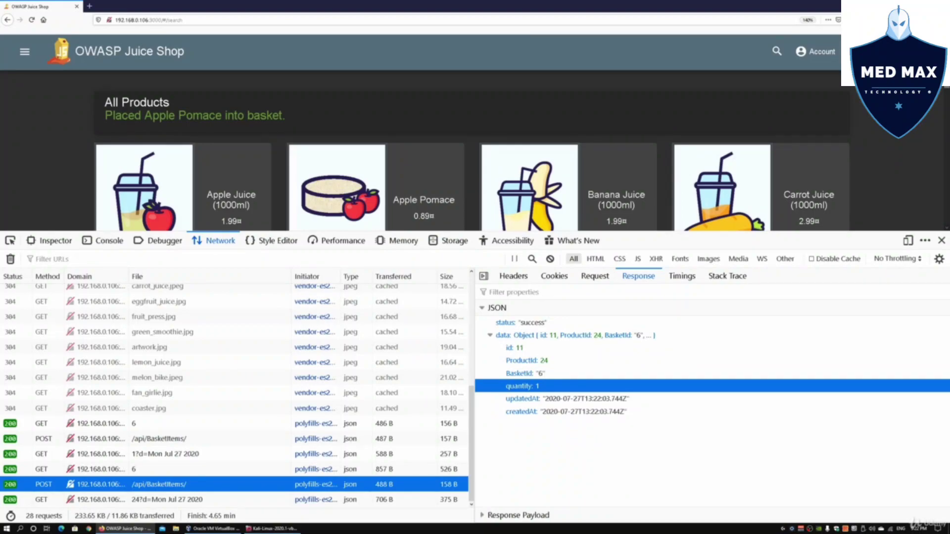
Step: Zoom in, open the basket page and view the basket 6 response listing Apple Juice
key("ctrl+plus")
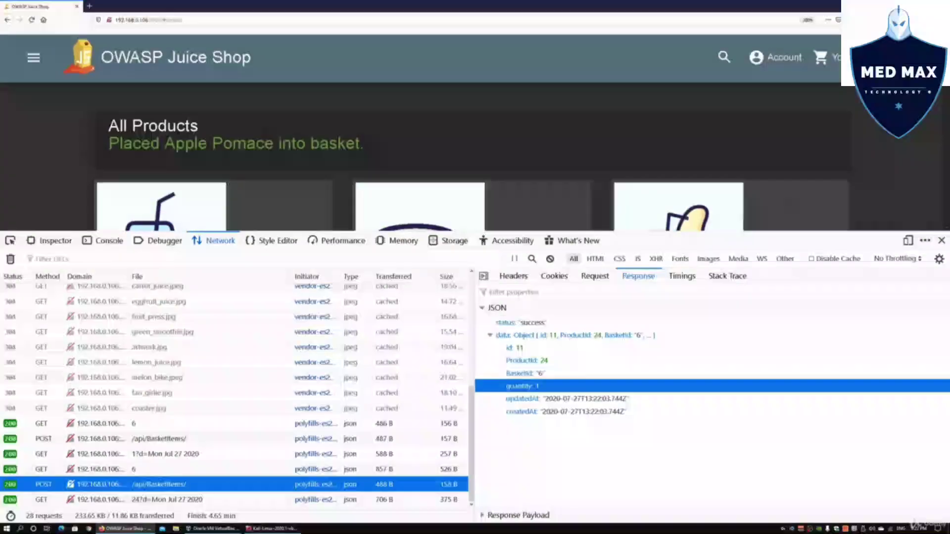
left_click(822, 59)
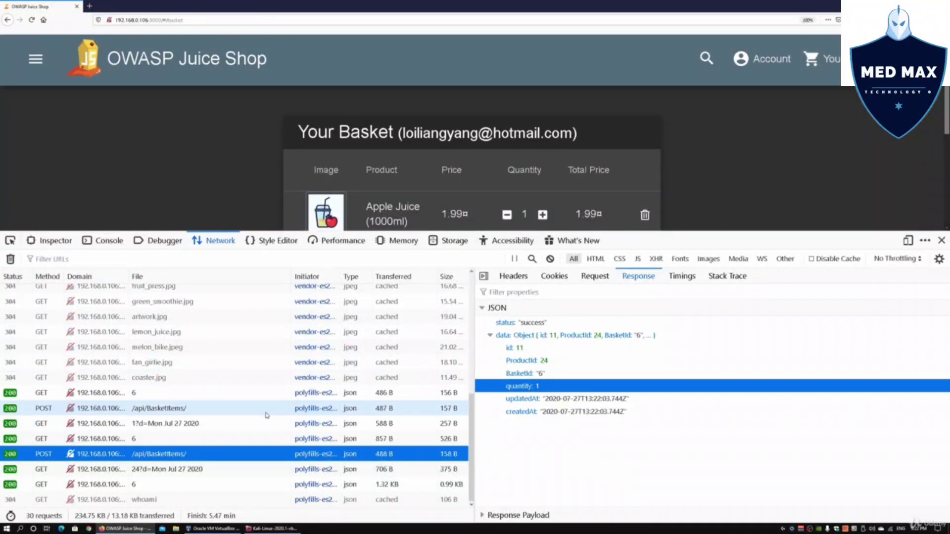
left_click(263, 485)
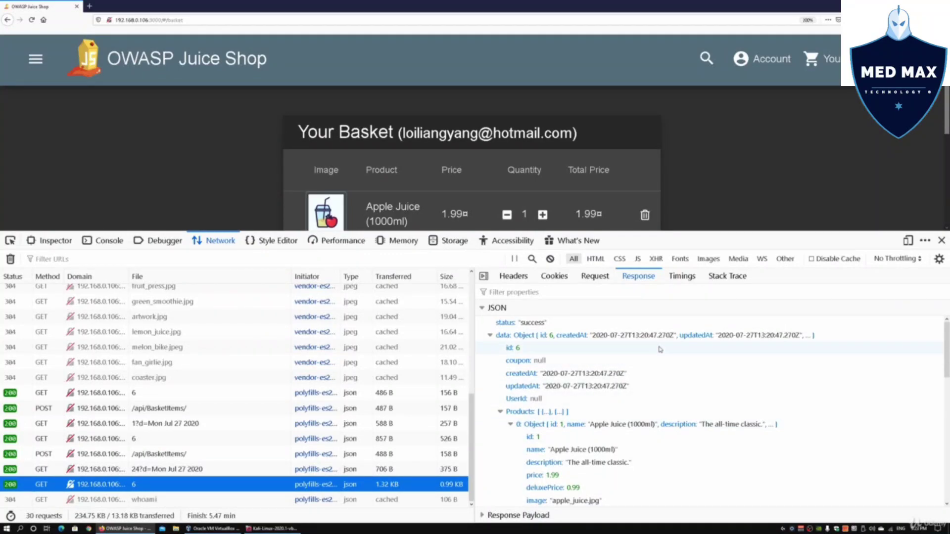
scroll(694, 154, "down", 3)
scroll(693, 153, "up", 5)
scroll(634, 367, "down", 5)
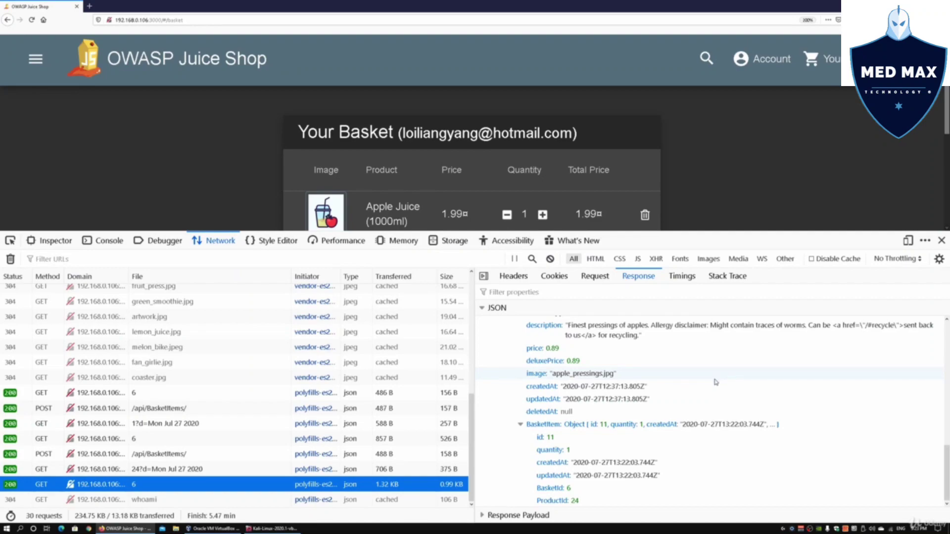
scroll(716, 379, "up", 3)
scroll(714, 384, "down", 3)
scroll(715, 383, "up", 5)
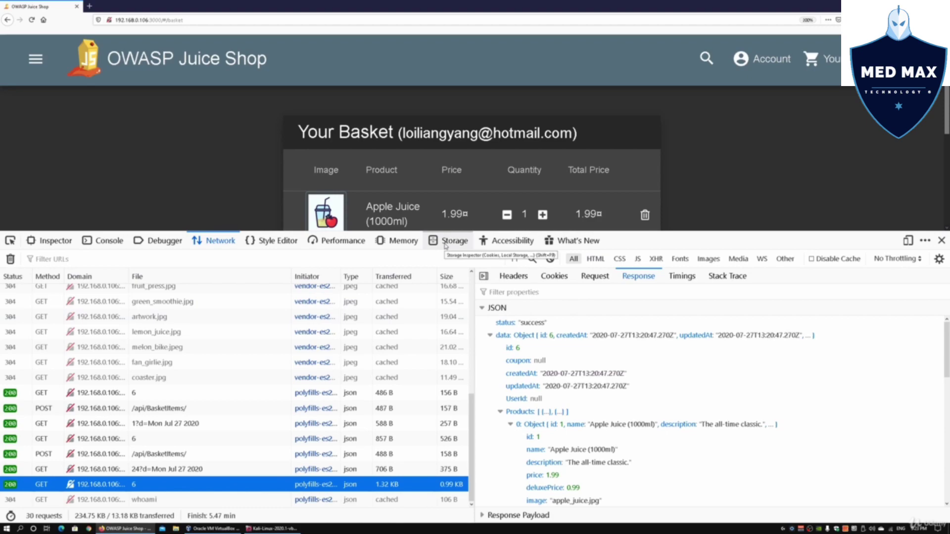
left_click(449, 240)
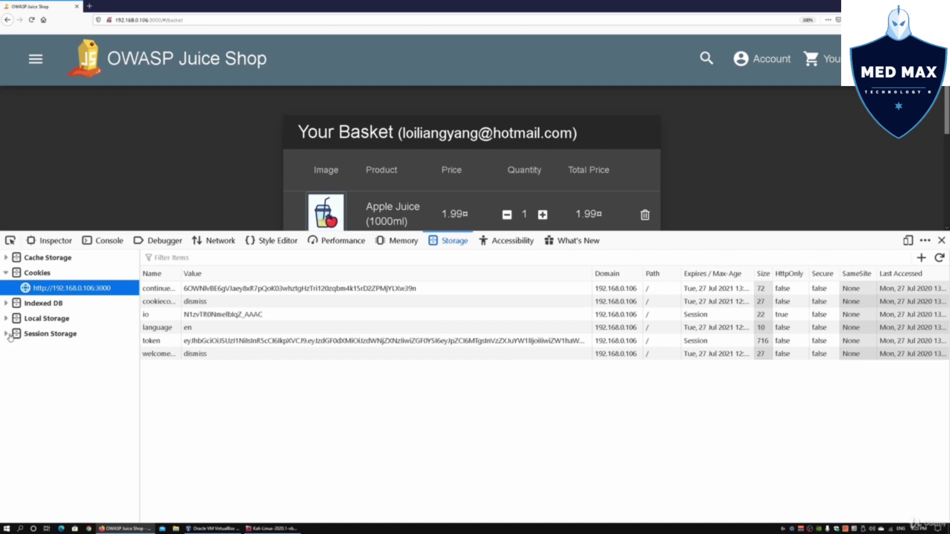
left_click(50, 334)
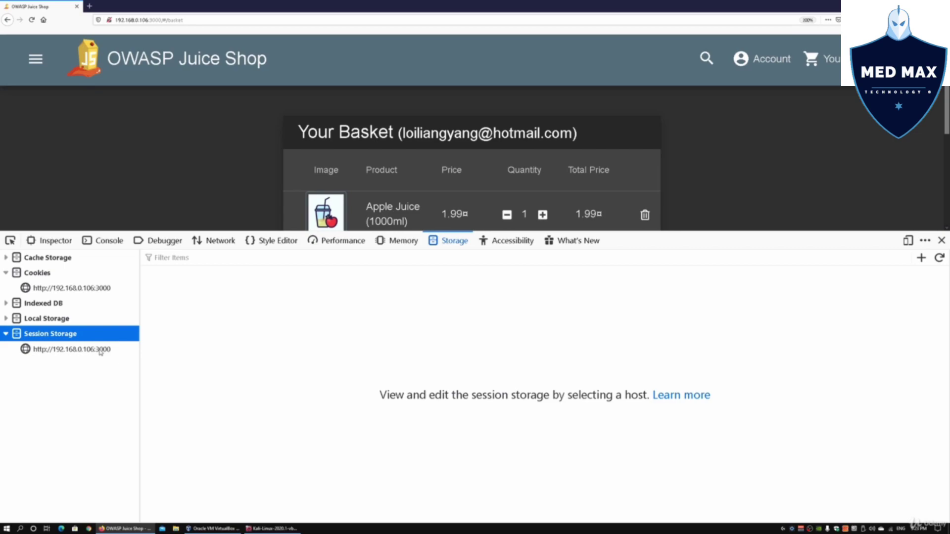
left_click(102, 349)
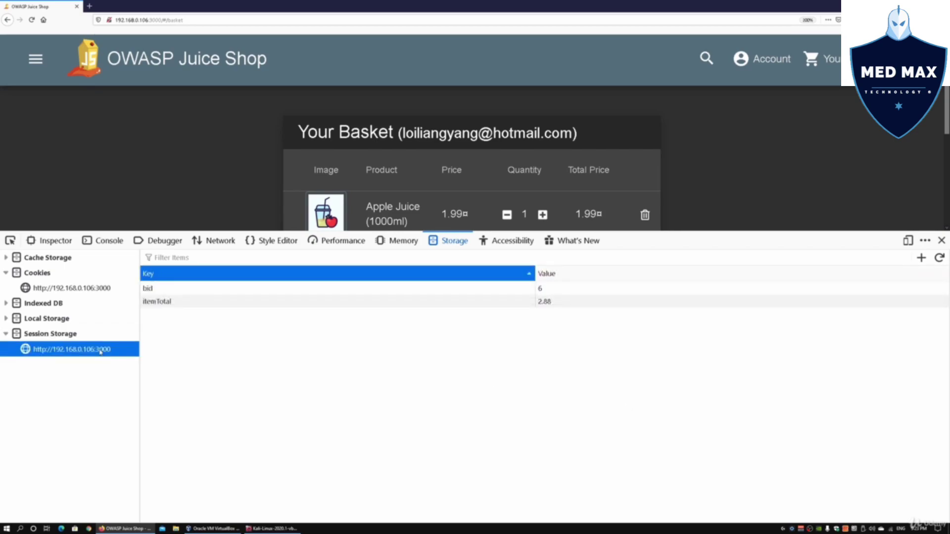
left_click(398, 291)
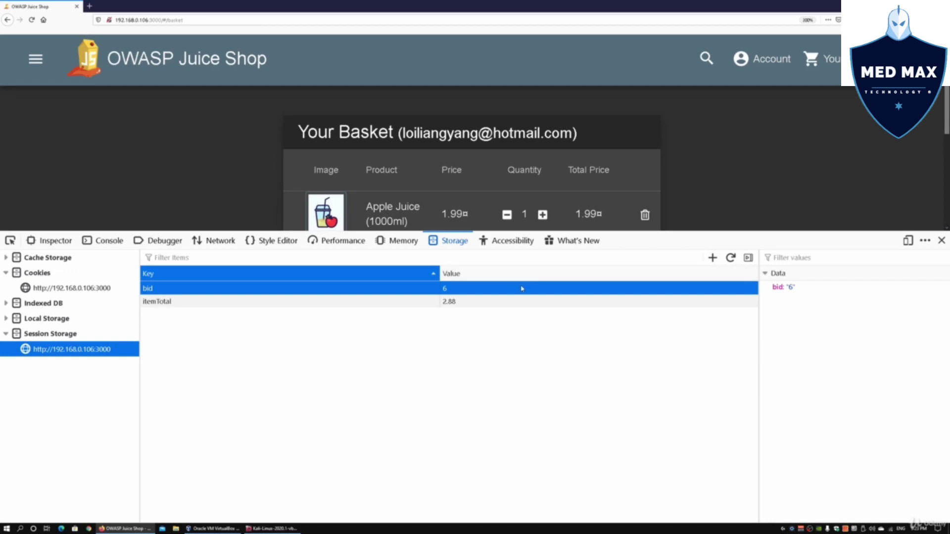
Step: Change the session bid to 5 and reload to show two Apple Juices, itemTotal 4.87
double_click(522, 289)
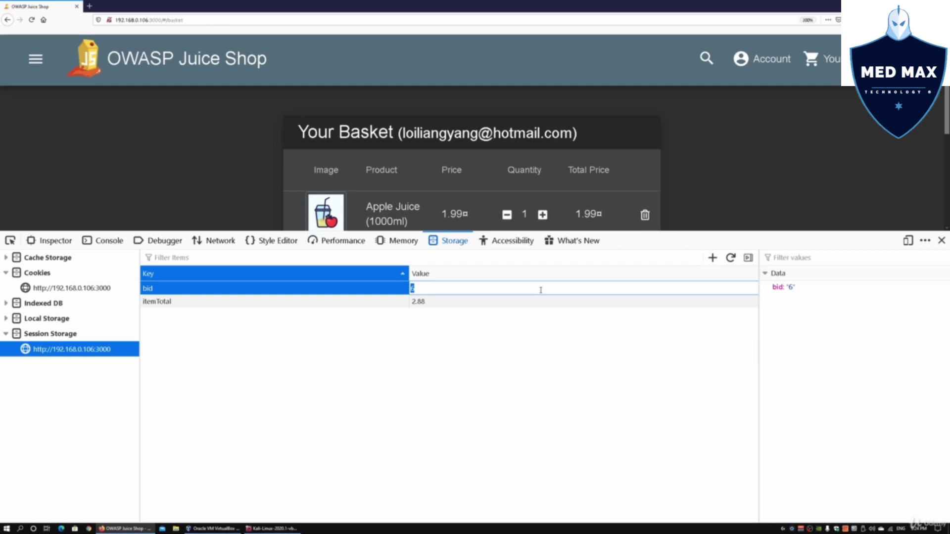
type("5")
key("Return")
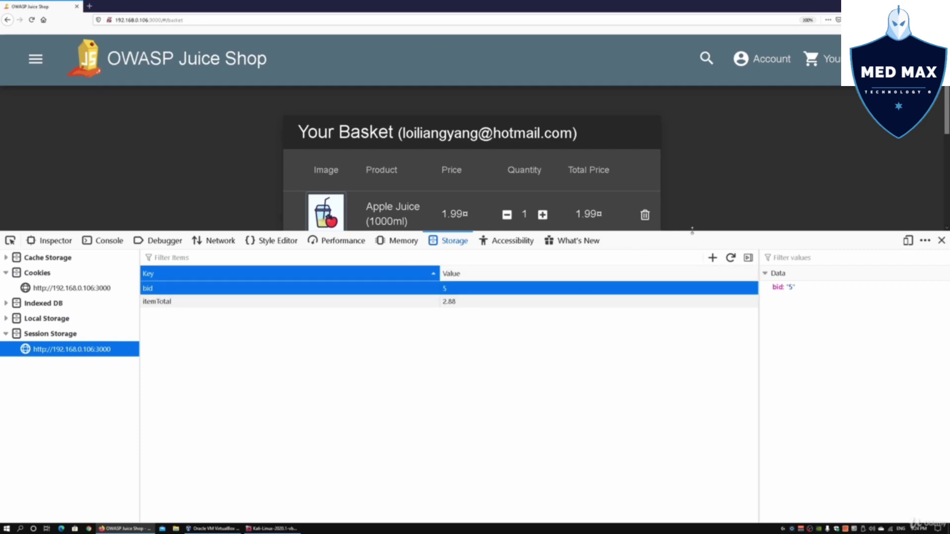
left_click_drag(694, 235, 696, 329)
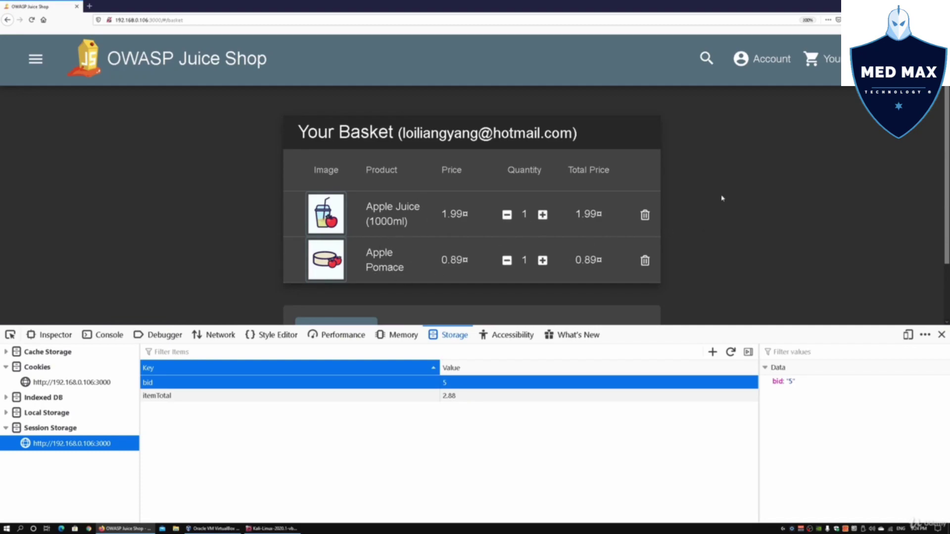
key("F5")
Step: Set the session bid back to 1 and reload, showing Apple, Orange and Eggfruit Juices
double_click(478, 383)
type("1")
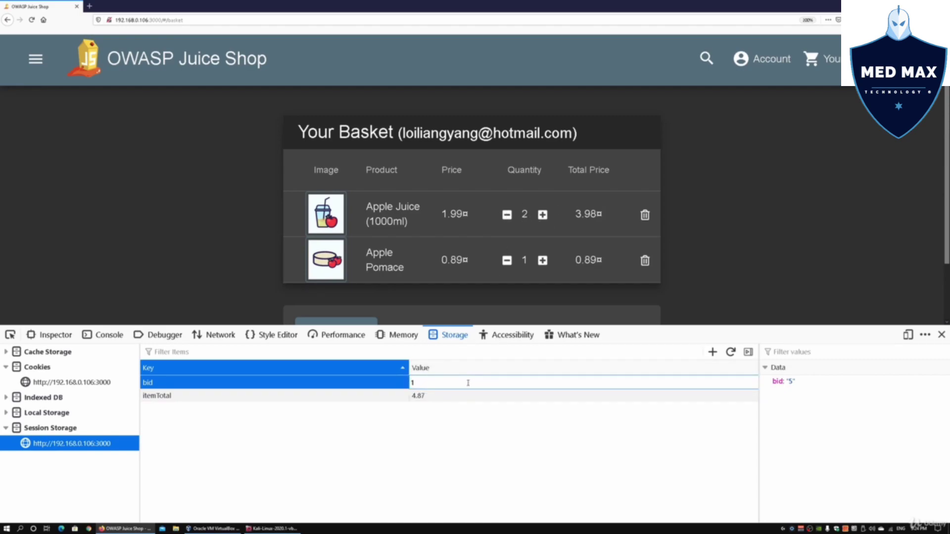
key("Return")
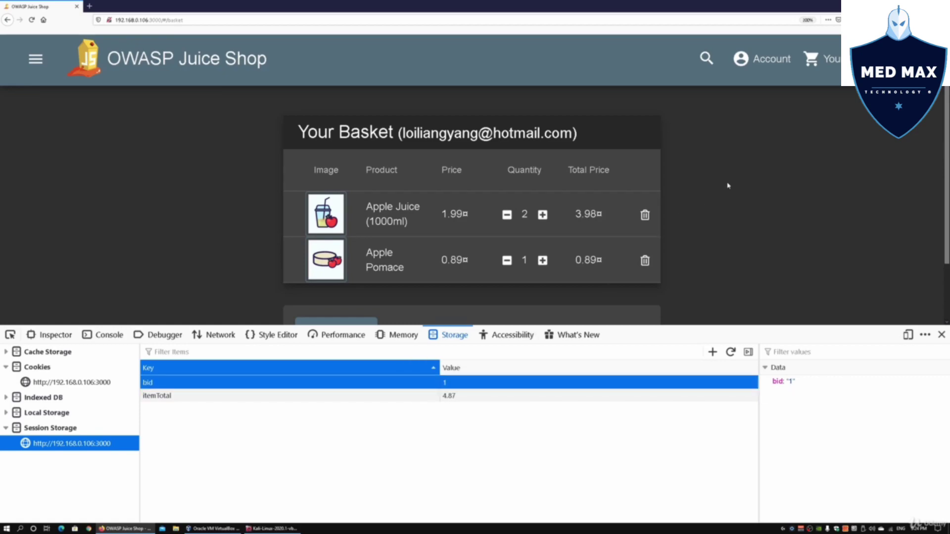
key("F5")
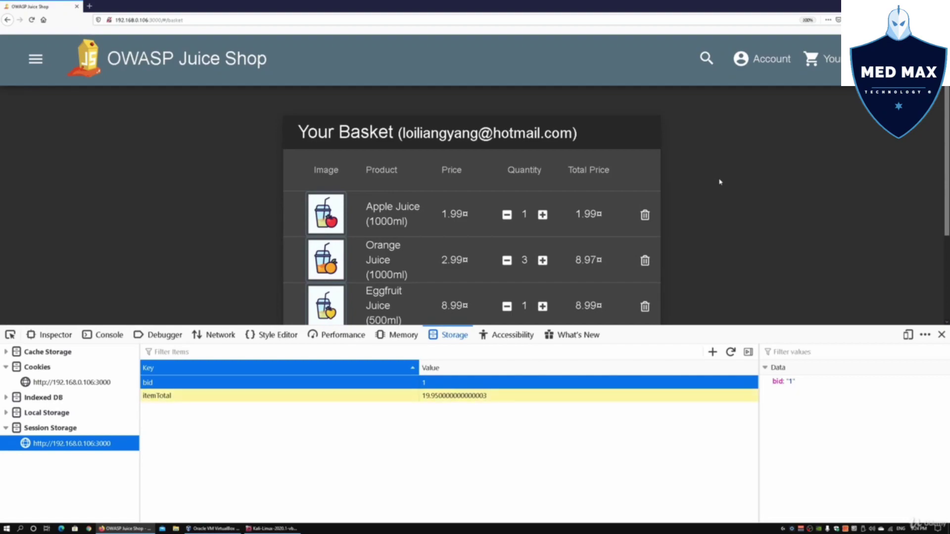
scroll(720, 181, "down", 3)
scroll(698, 191, "up", 3)
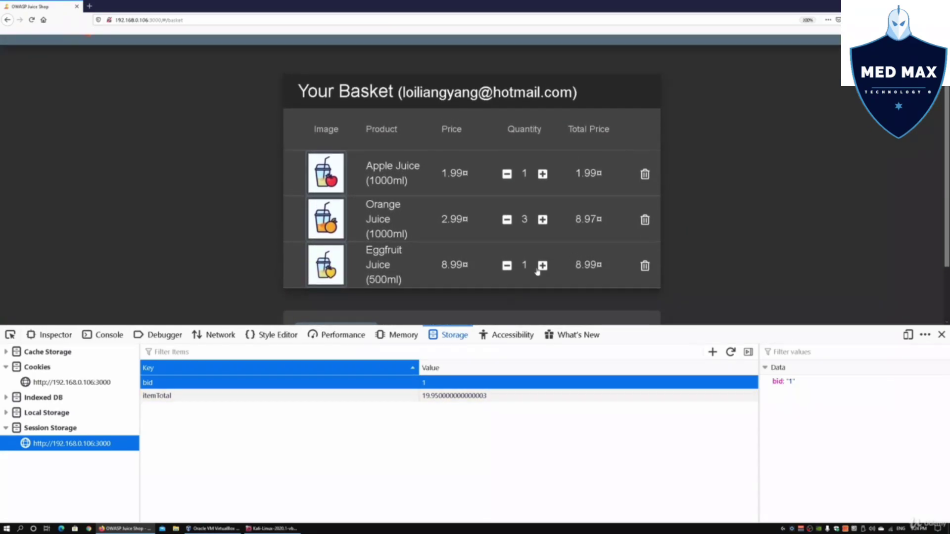